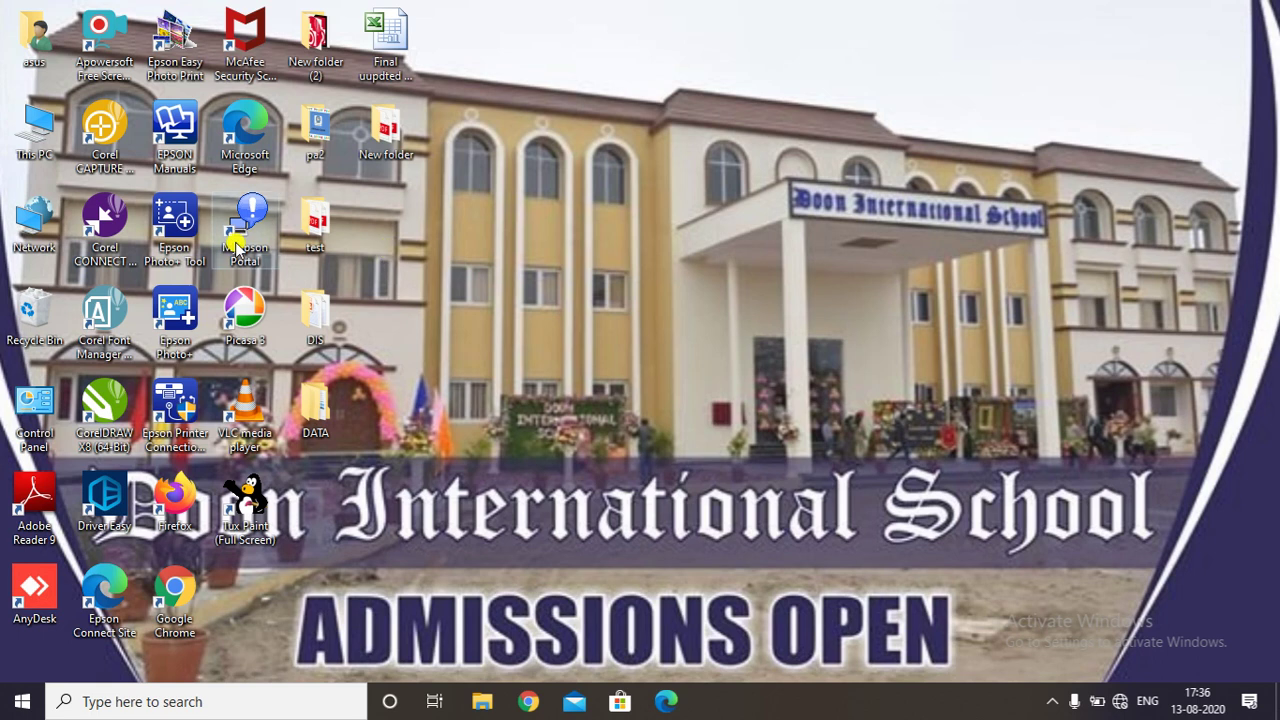
Step: Select the This PC icon and the Picasa 3 icon one at a time on the desktop, and clear the selection
{"action": "left_click", "coordinate": [37, 143]}
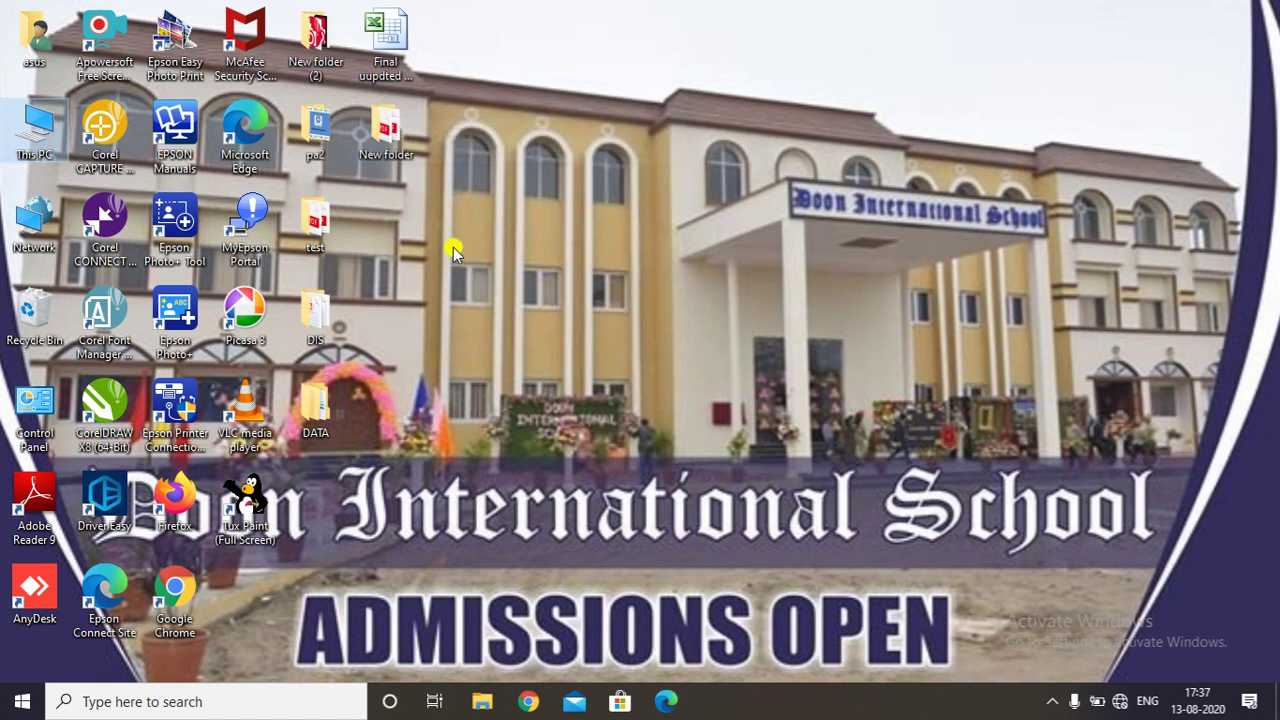
{"action": "left_click", "coordinate": [23, 148]}
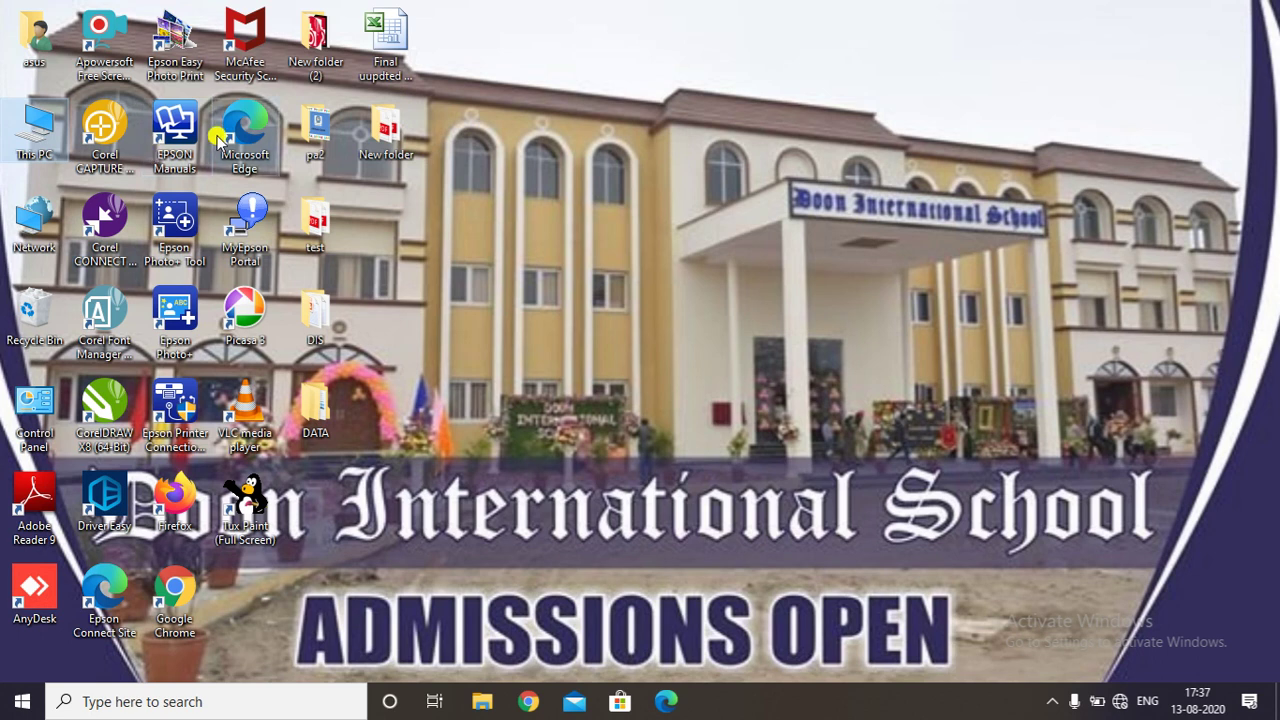
{"action": "left_click", "coordinate": [249, 314]}
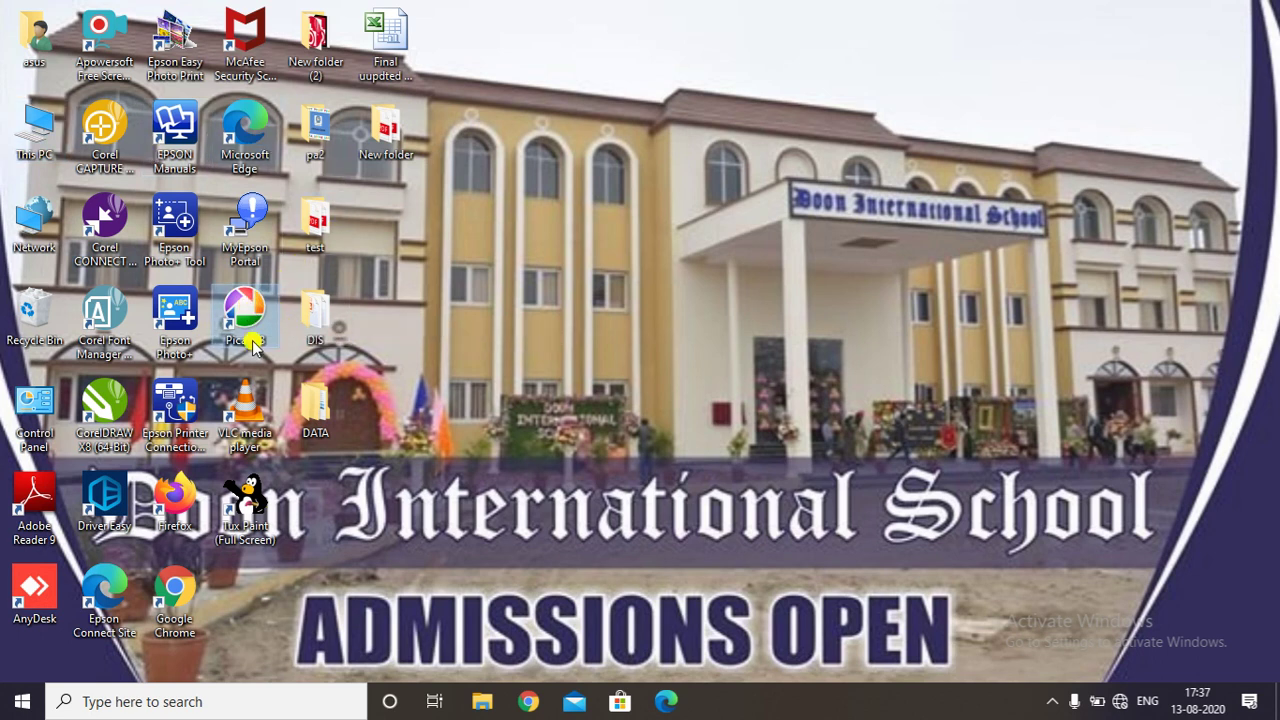
{"action": "left_click", "coordinate": [477, 318]}
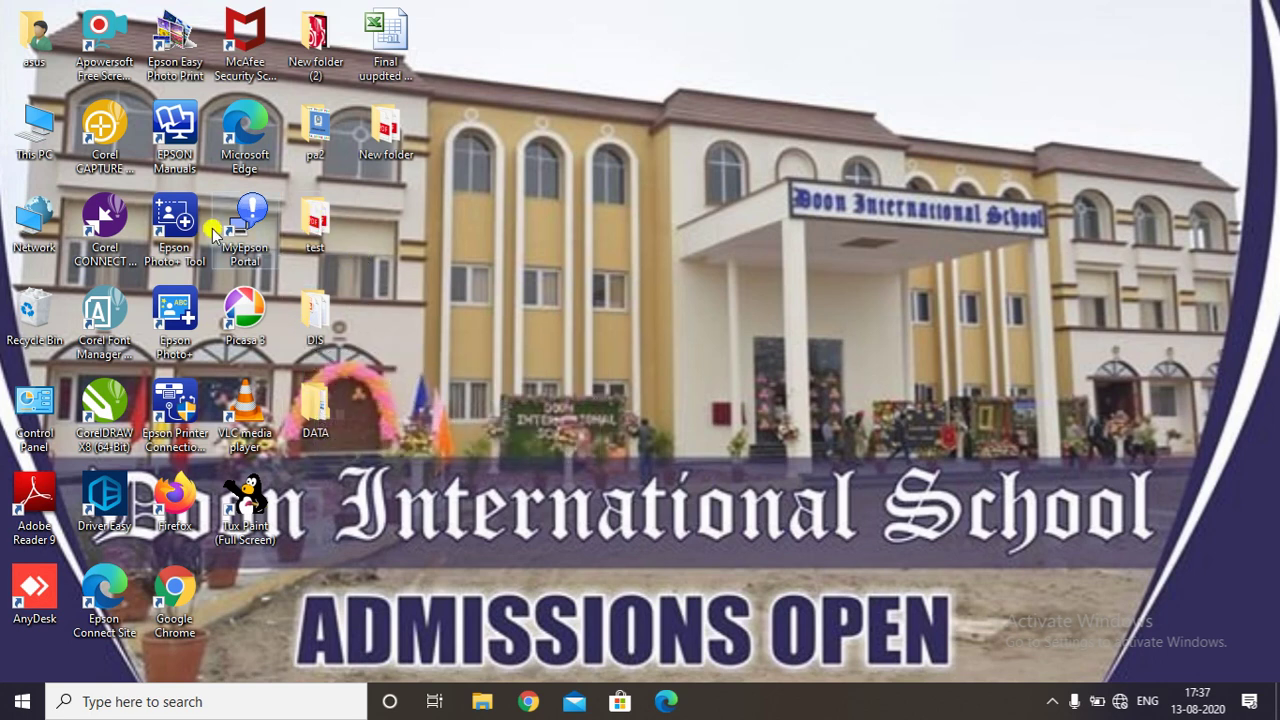
Step: Select the block of desktop icons from Network through Epson Printer Connection Checker, and clear the selection
{"action": "left_click", "coordinate": [38, 230]}
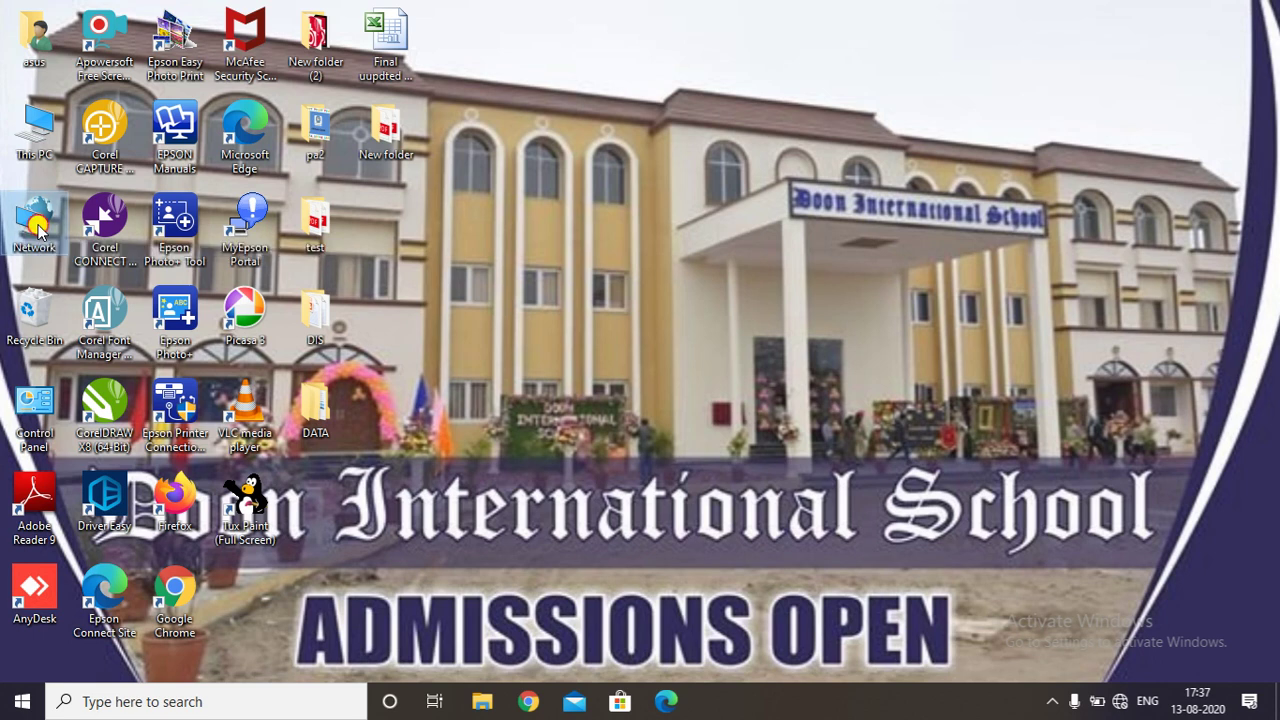
{"action": "left_click_drag", "start_coordinate": [38, 226], "coordinate": [46, 223]}
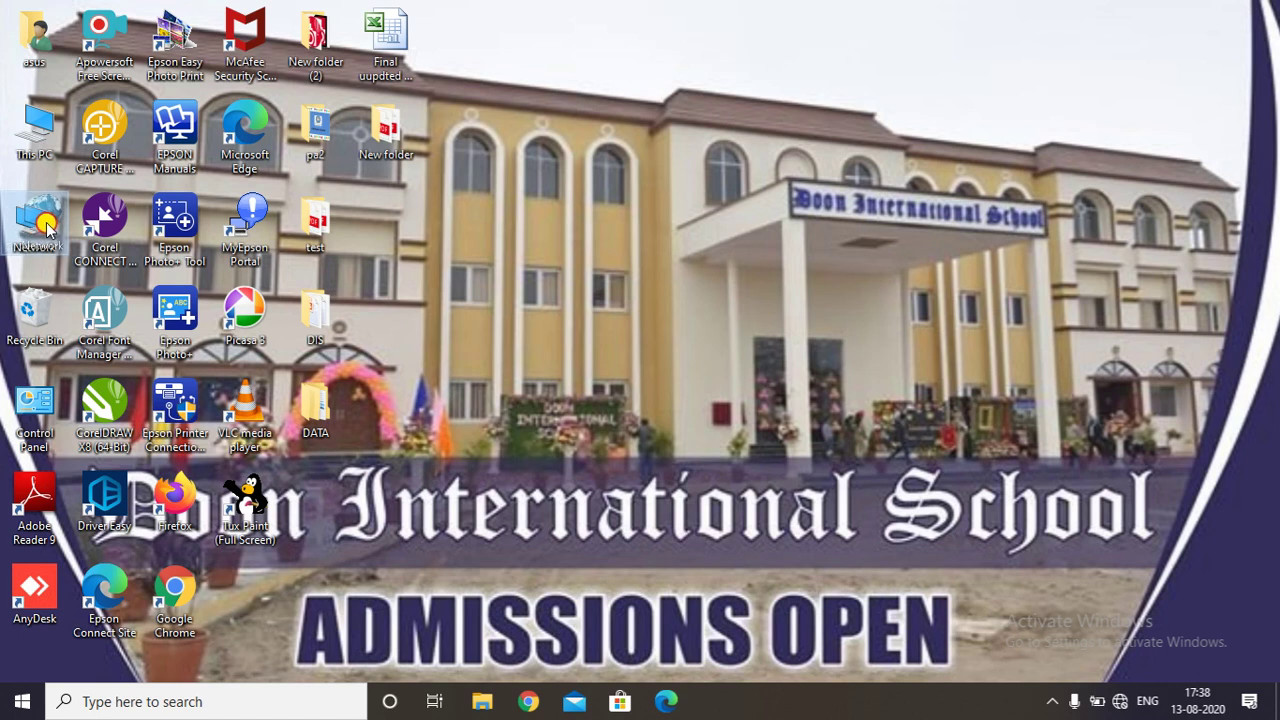
{"action": "left_click_drag", "start_coordinate": [47, 228], "coordinate": [49, 229]}
{"action": "left_click_drag", "start_coordinate": [48, 228], "coordinate": [49, 228]}
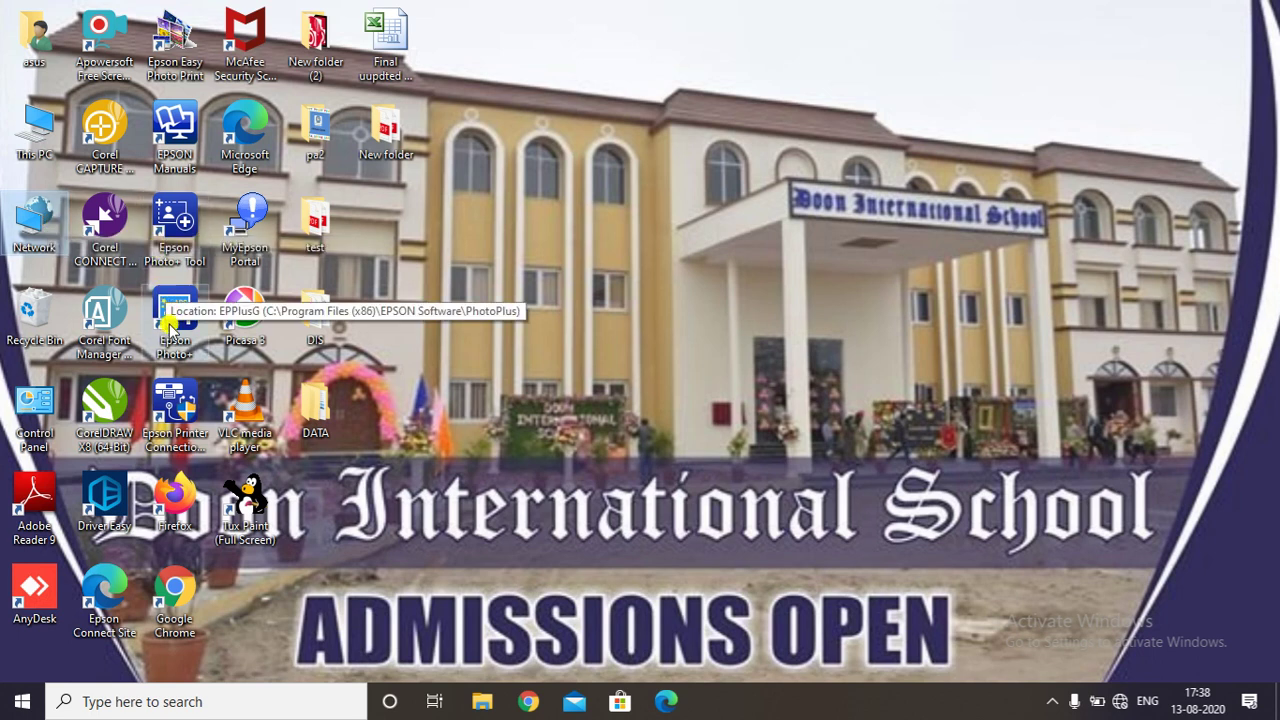
{"action": "left_click", "coordinate": [173, 428]}
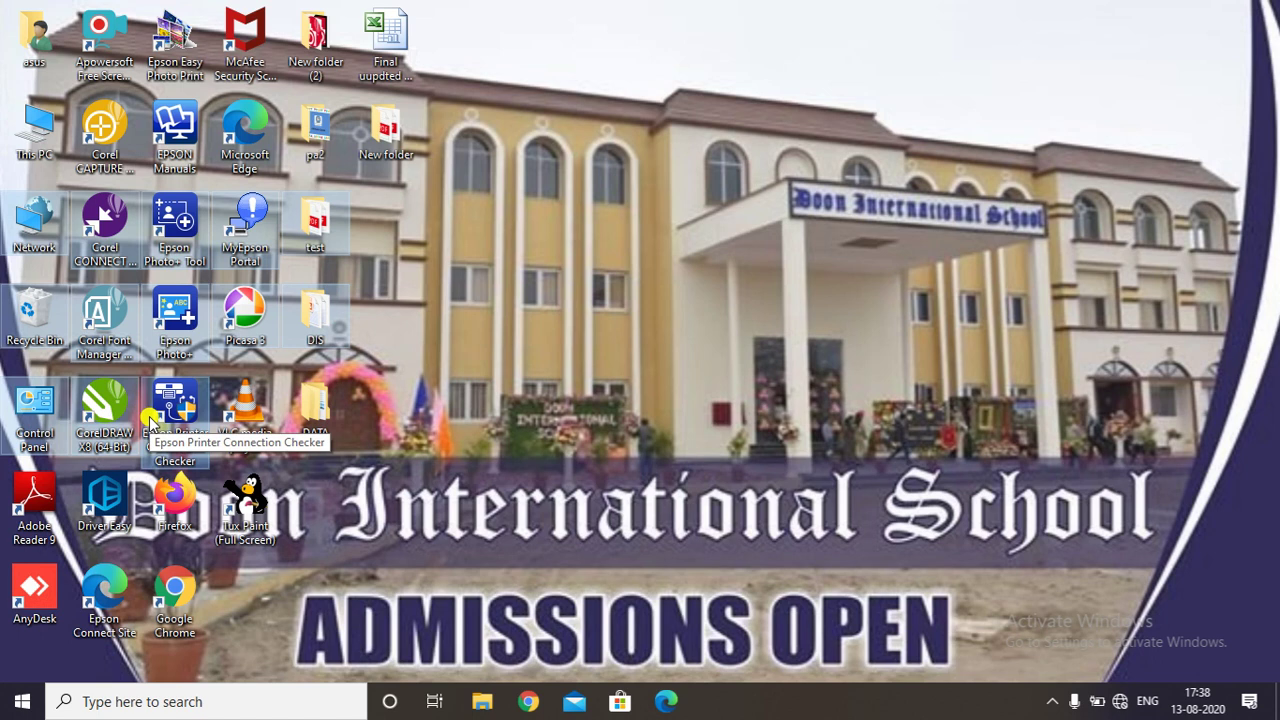
{"action": "left_click", "coordinate": [597, 317]}
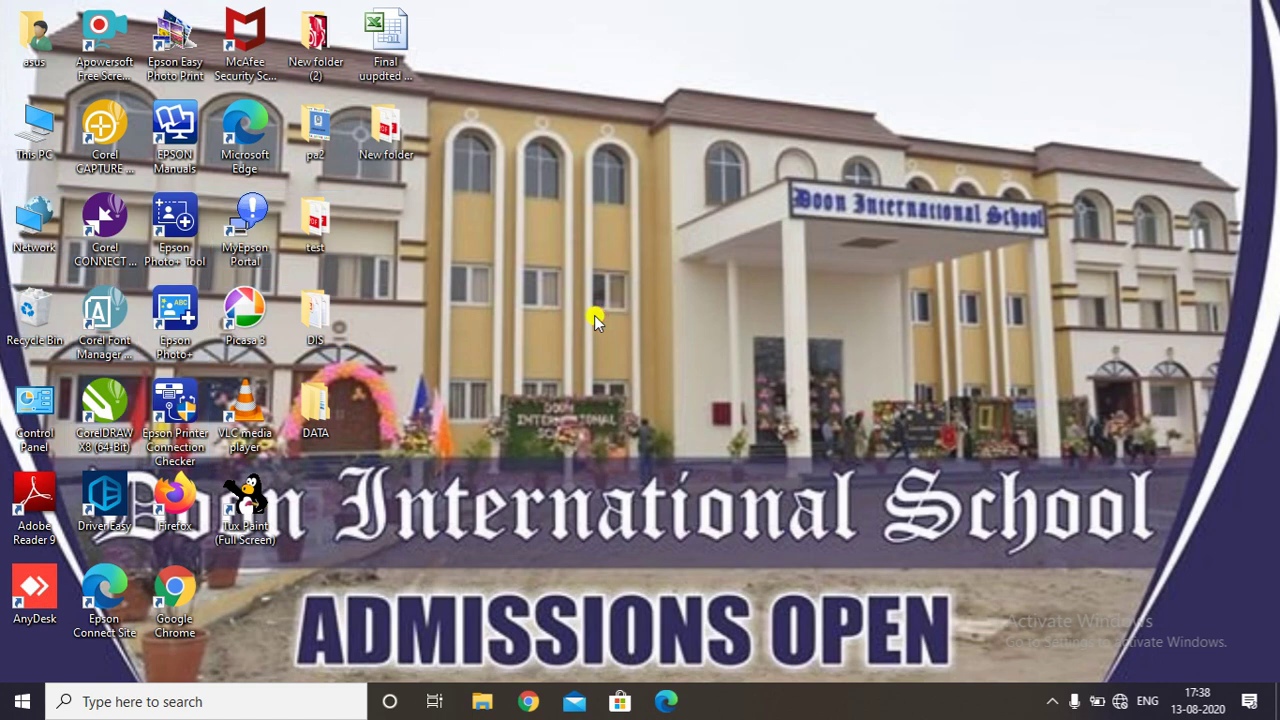
Step: Select the block of desktop icons from This PC through the DATA folder, and clear the selection
{"action": "left_click", "coordinate": [38, 136]}
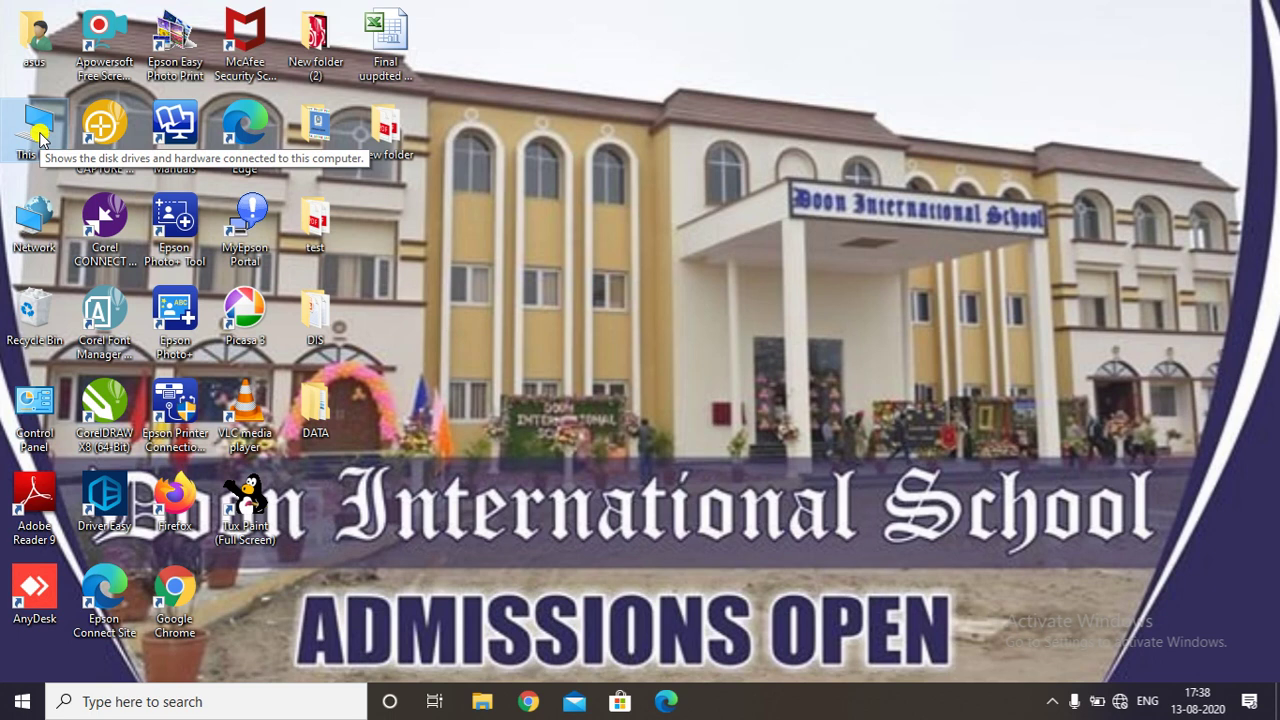
{"action": "left_click", "coordinate": [310, 425], "text": "shift"}
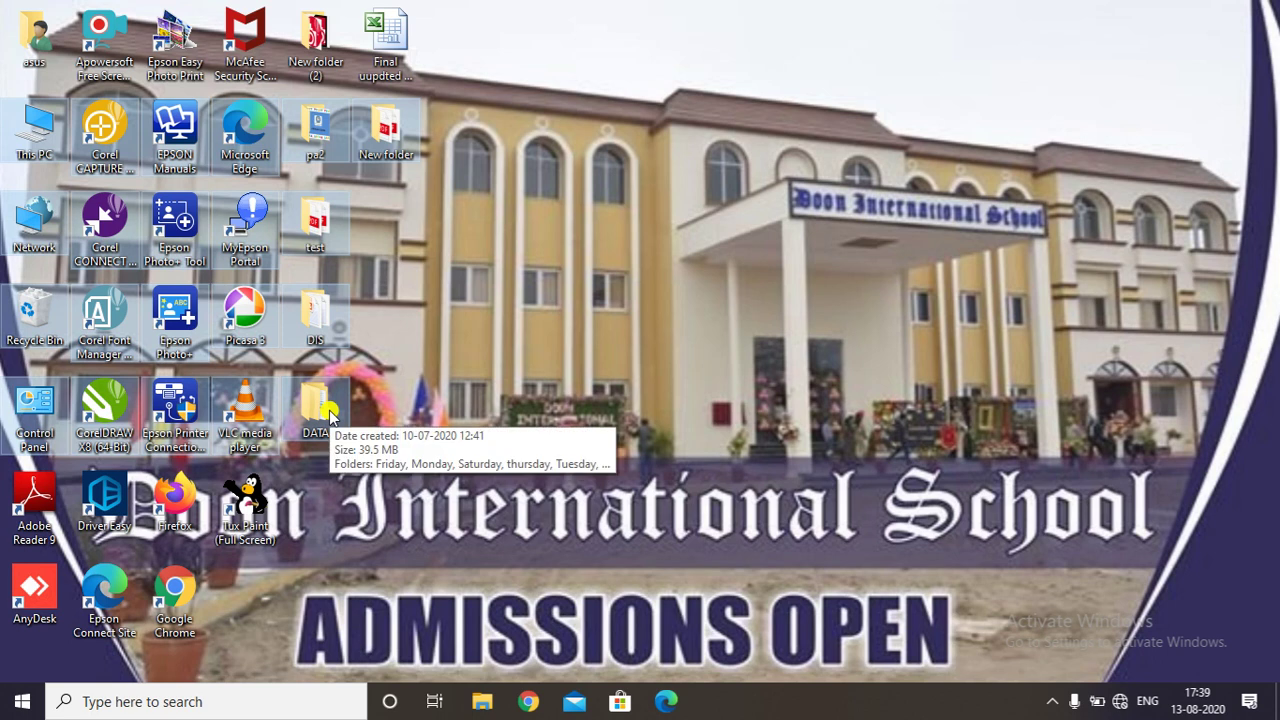
{"action": "left_click", "coordinate": [457, 403]}
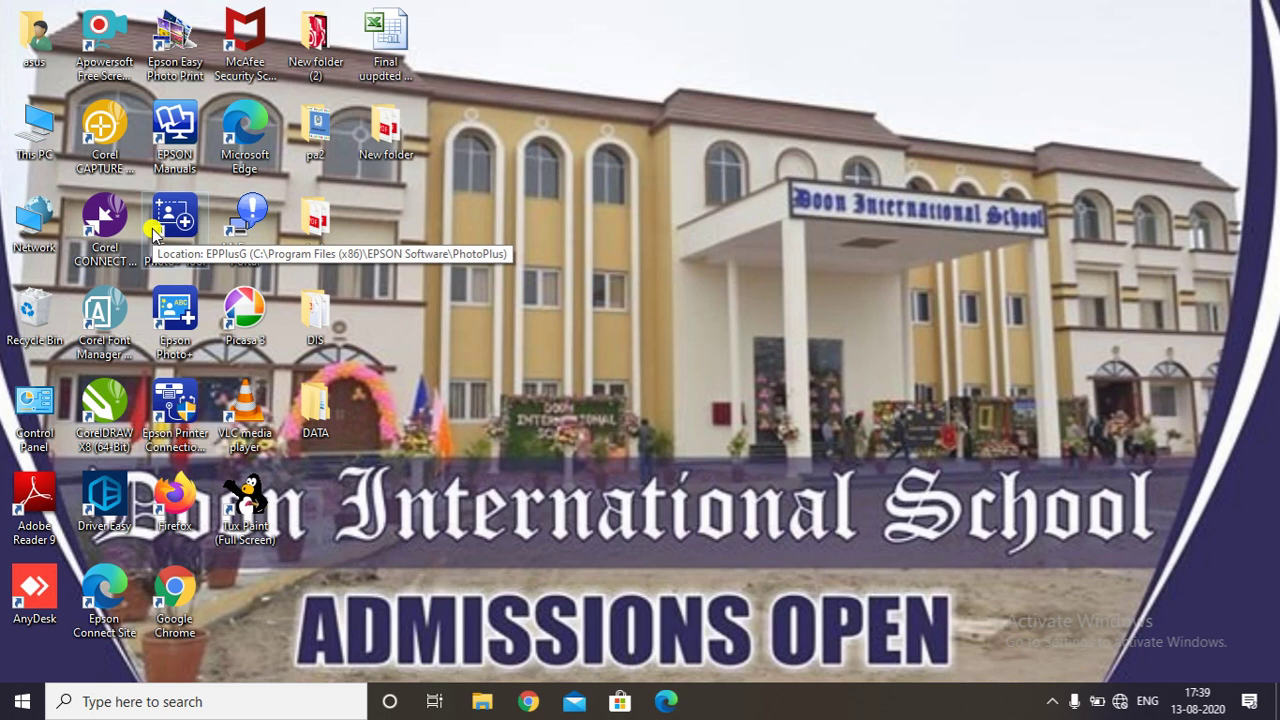
Step: Select the non-adjacent icons This PC, Corel CONNECT, Epson Photo+, VLC media player, DIS, pa2 and the Excel file together, and clear the selection
{"action": "left_click", "coordinate": [22, 145]}
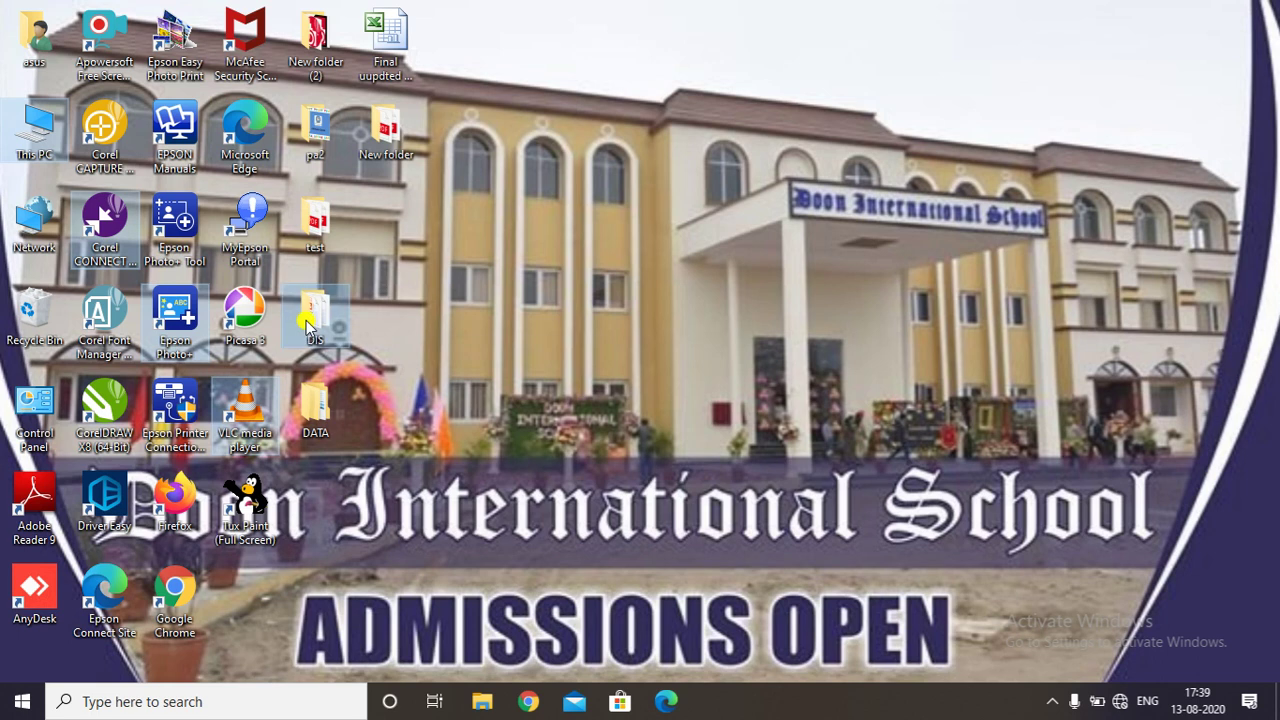
{"action": "left_click", "coordinate": [370, 55]}
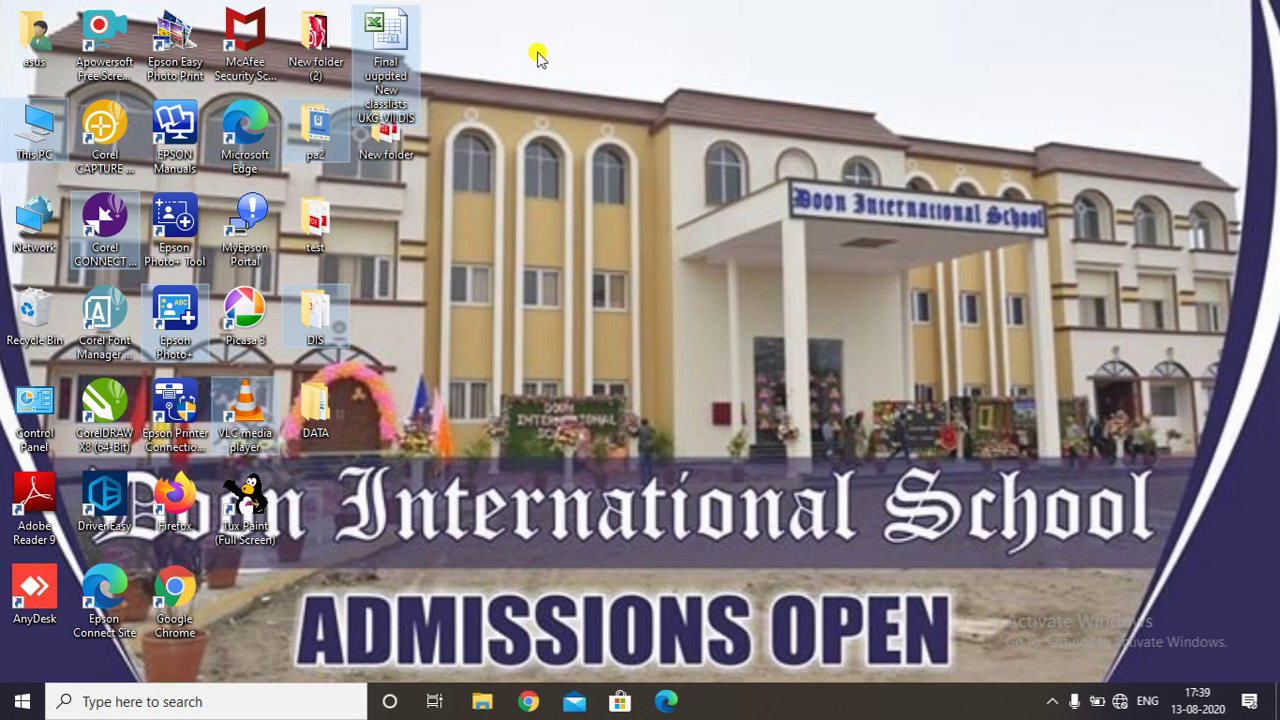
{"action": "left_click", "coordinate": [403, 233]}
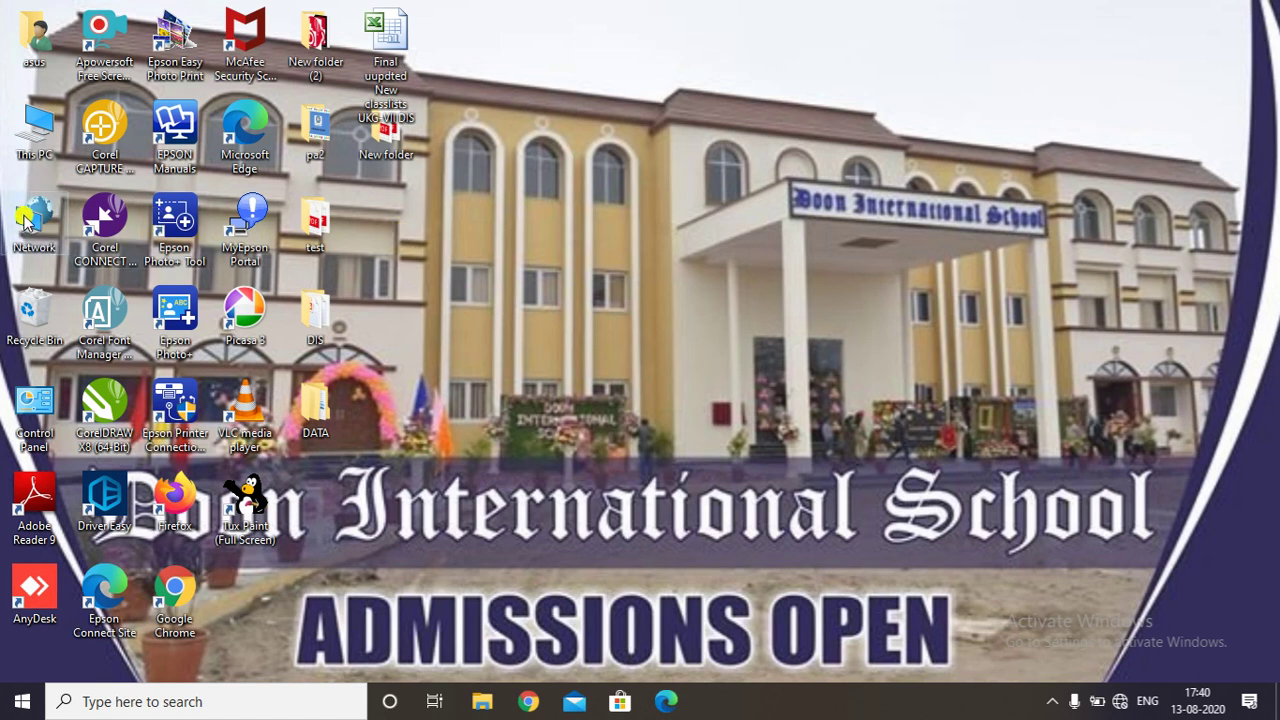
Step: Open This PC from the desktop to view its folders and drives, and close the window
{"action": "left_click", "coordinate": [47, 133]}
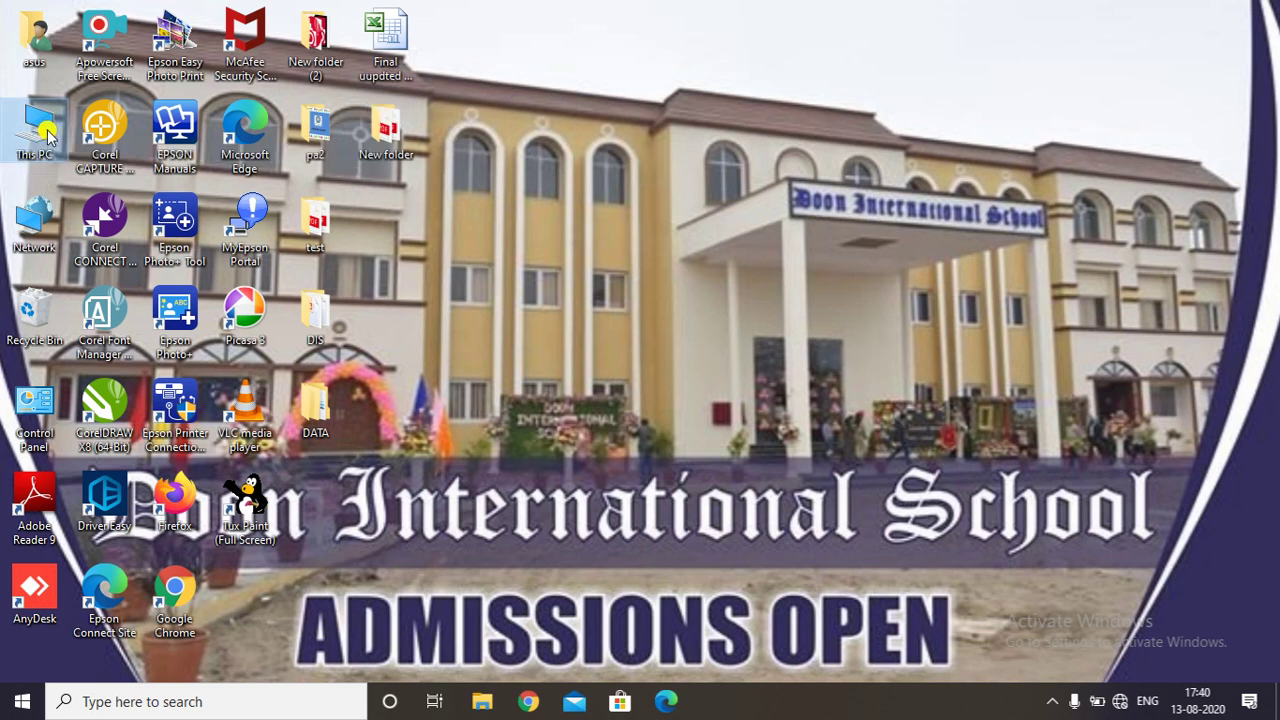
{"action": "double_click", "coordinate": [47, 133]}
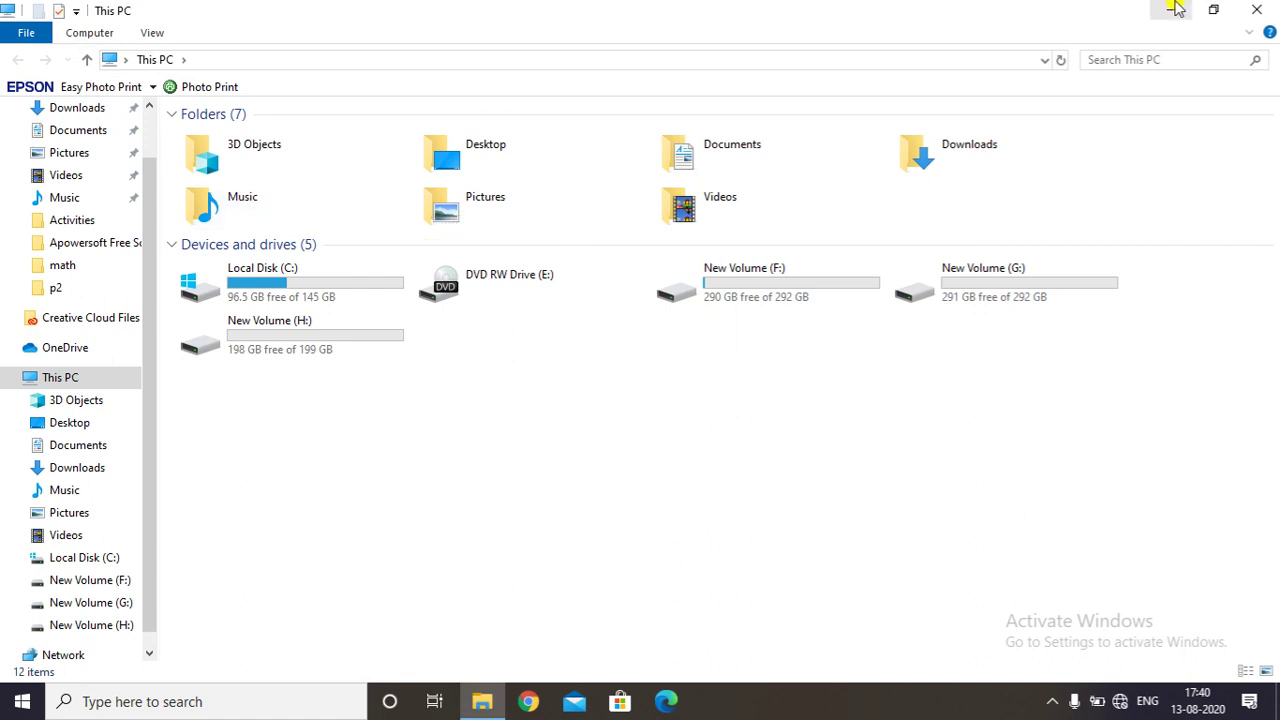
{"action": "left_click", "coordinate": [1258, 16]}
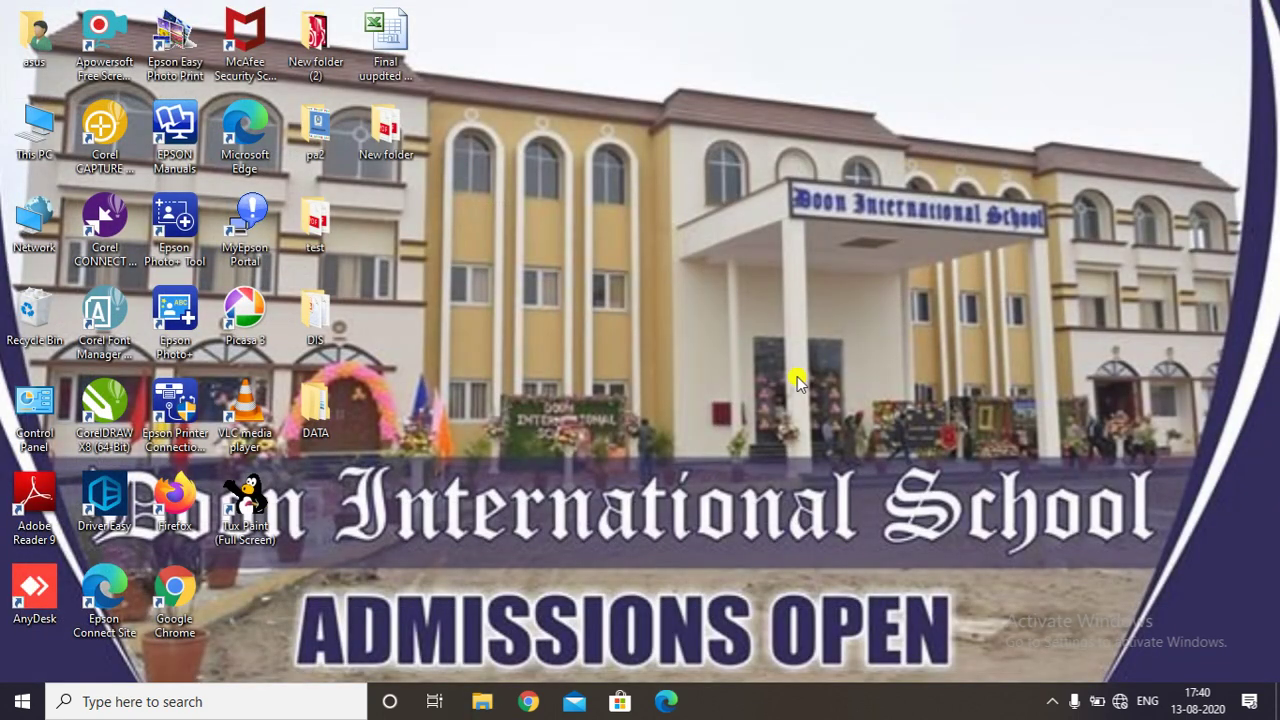
Step: Open Network from the desktop, dismiss the network discovery message, and close the window
{"action": "double_click", "coordinate": [36, 216]}
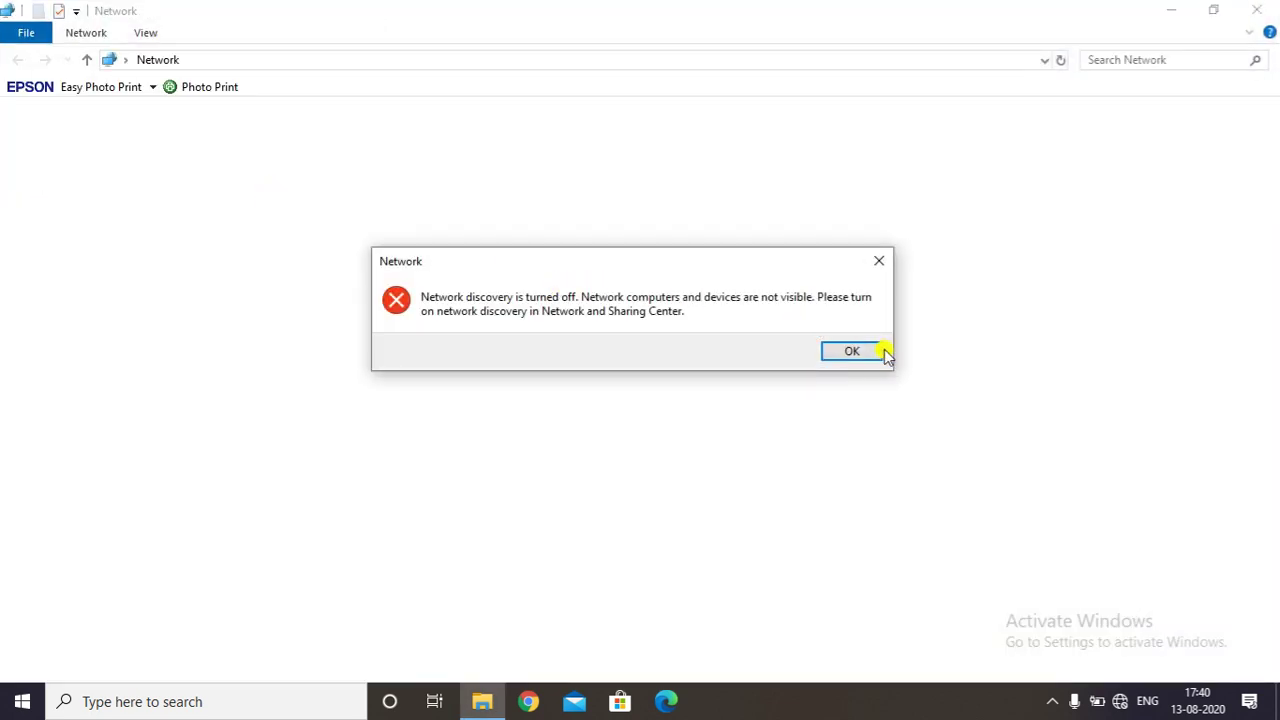
{"action": "left_click", "coordinate": [846, 355]}
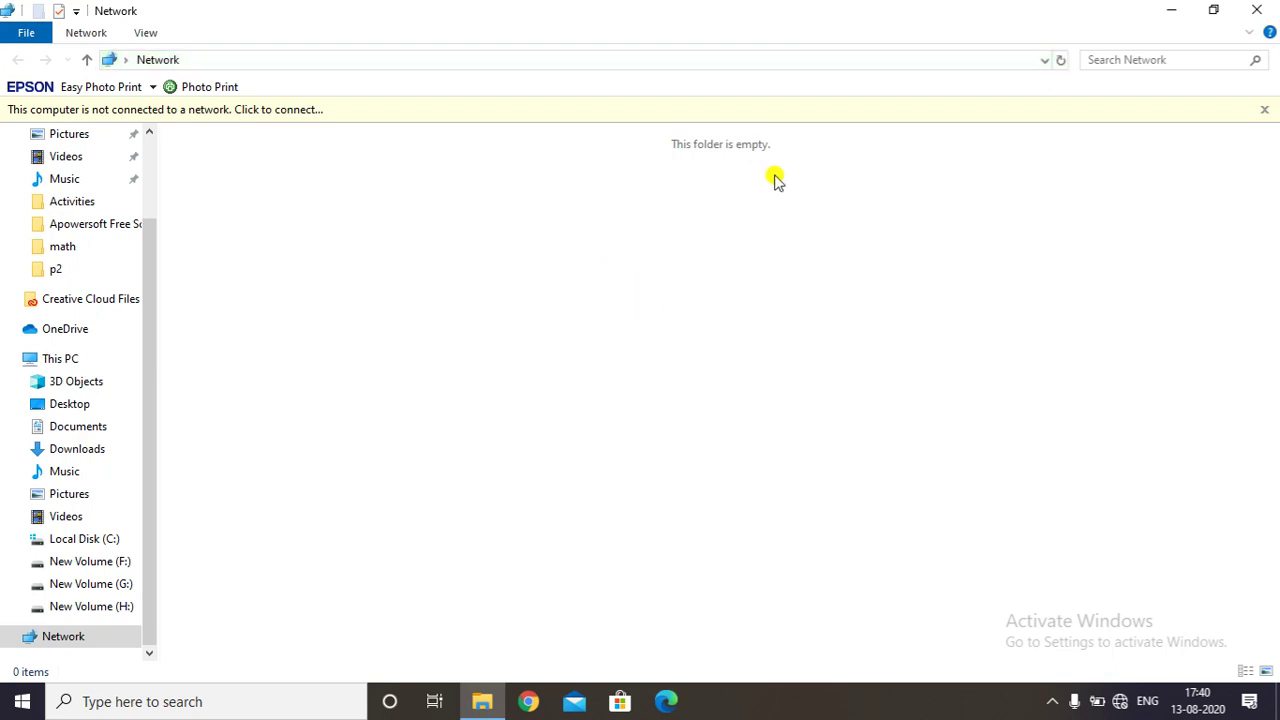
{"action": "left_click", "coordinate": [1268, 12]}
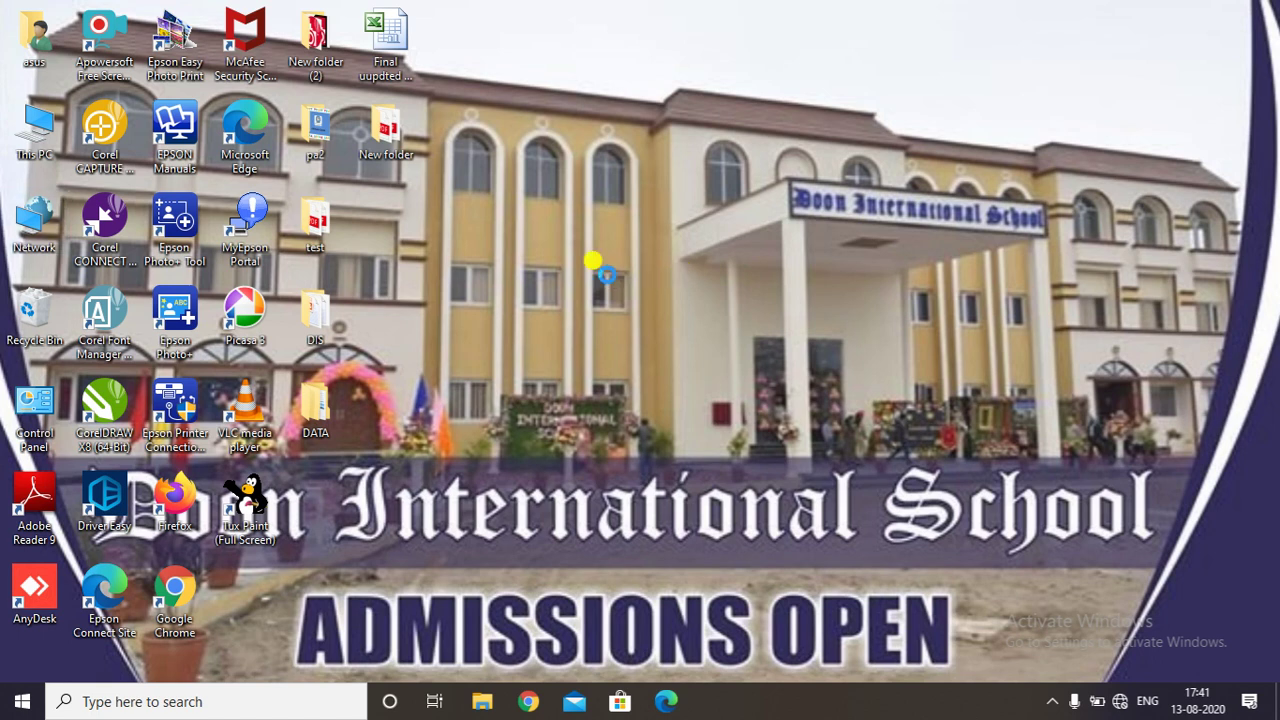
Step: Turn on automatic arrangement of the desktop icons
{"action": "right_click", "coordinate": [607, 279]}
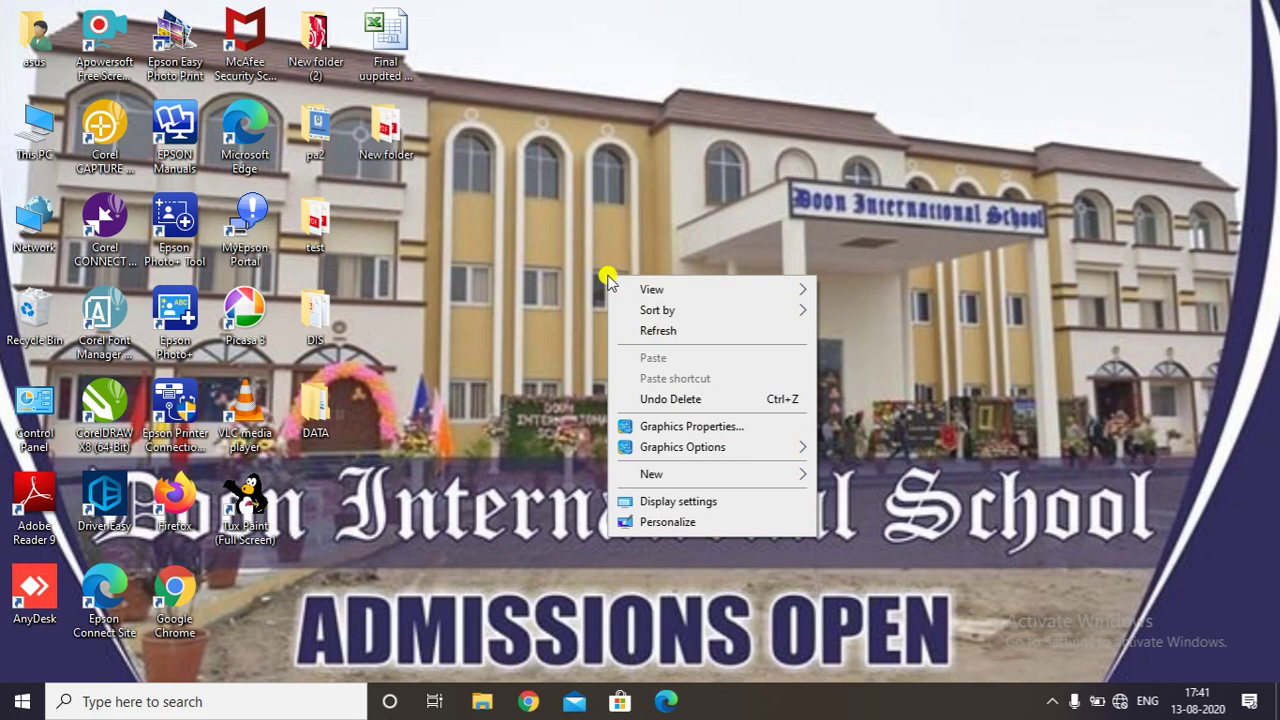
{"action": "mouse_move", "coordinate": [635, 289]}
{"action": "mouse_move", "coordinate": [750, 292]}
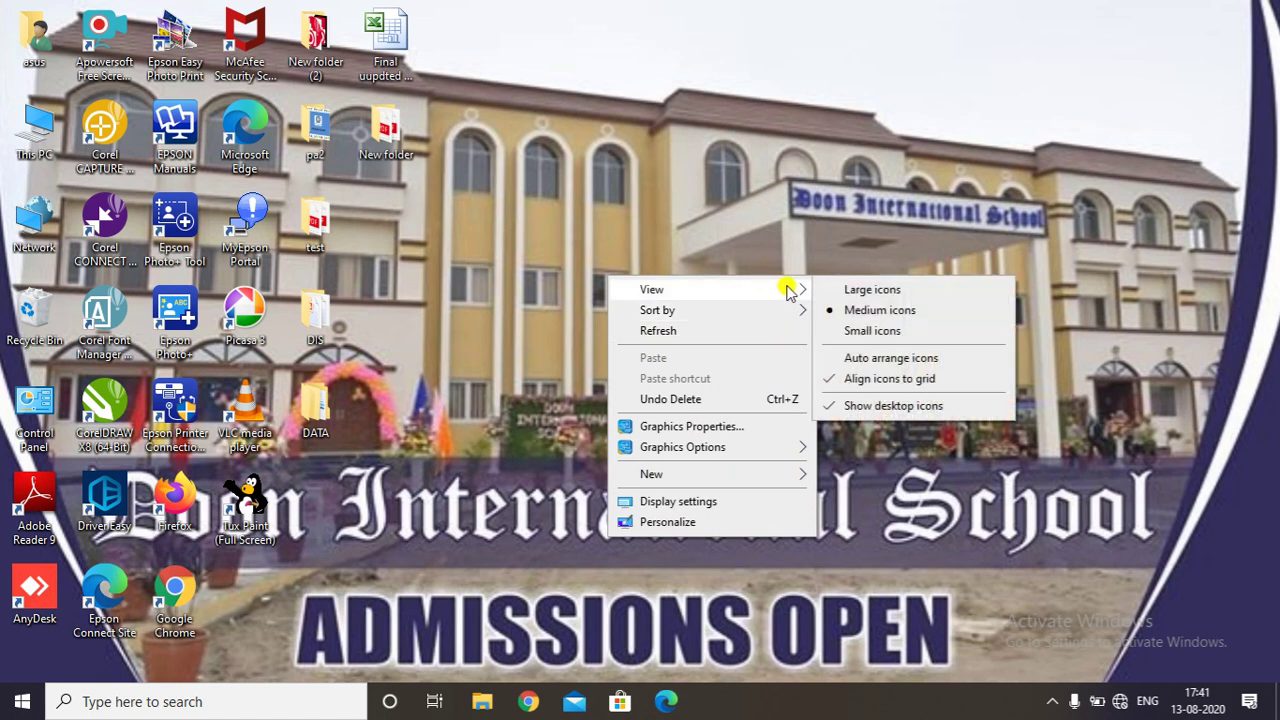
{"action": "left_click", "coordinate": [843, 360]}
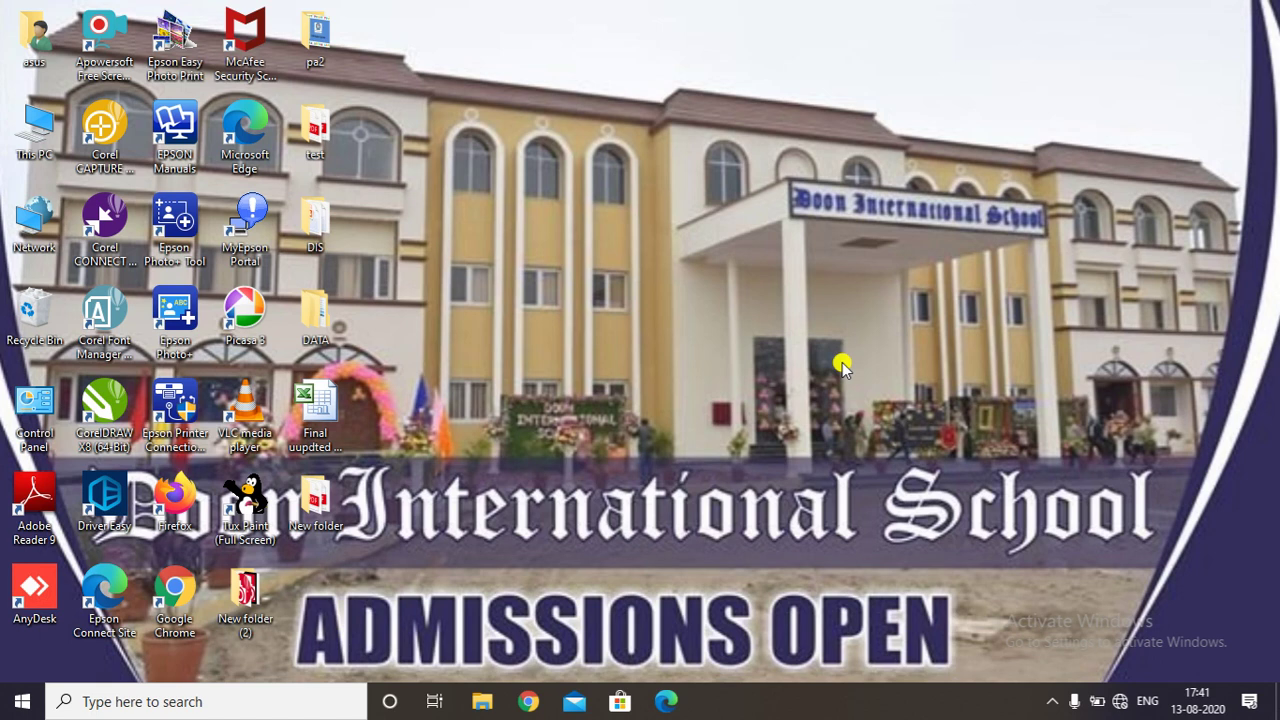
Step: Sort the desktop icons by name
{"action": "right_click", "coordinate": [579, 270]}
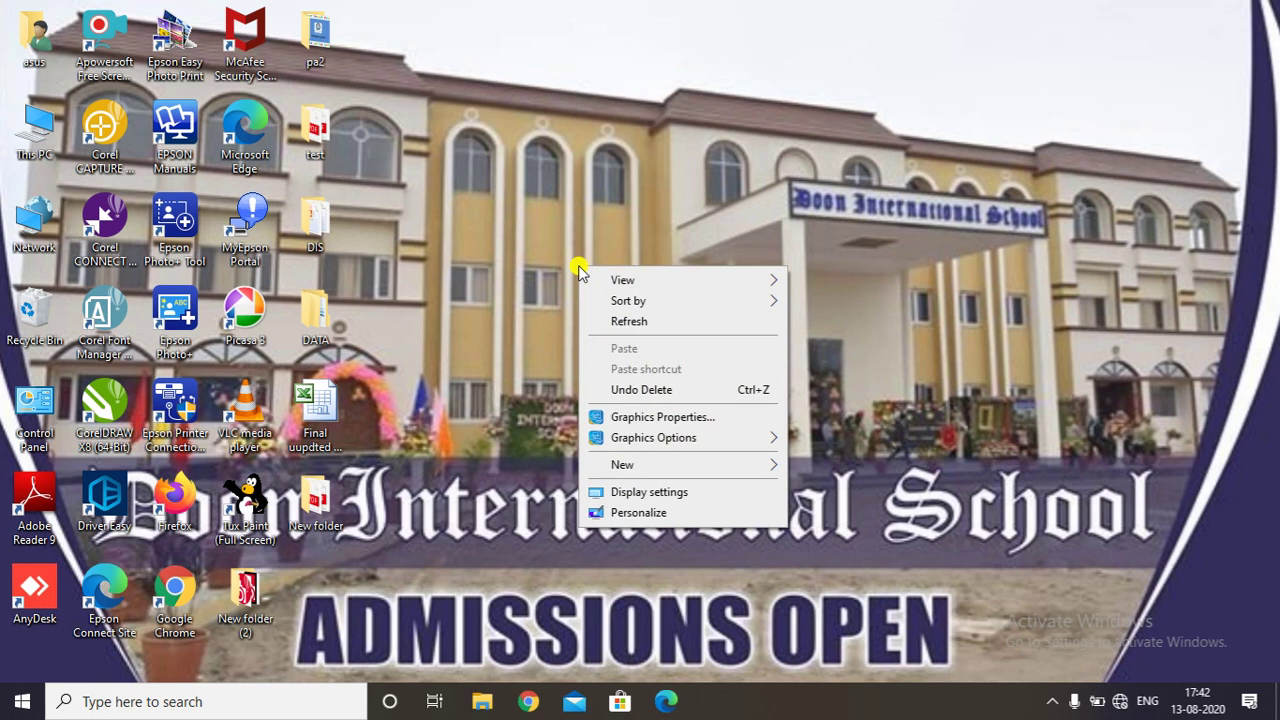
{"action": "mouse_move", "coordinate": [689, 300]}
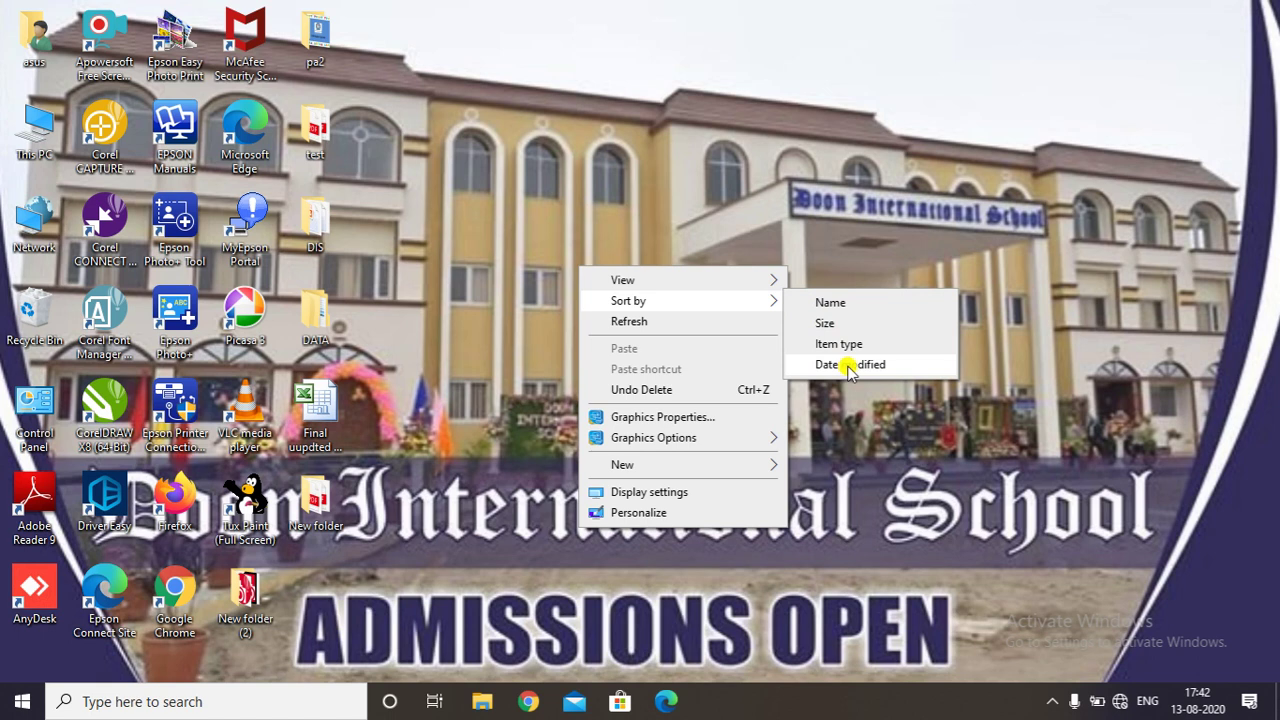
{"action": "left_click", "coordinate": [828, 302]}
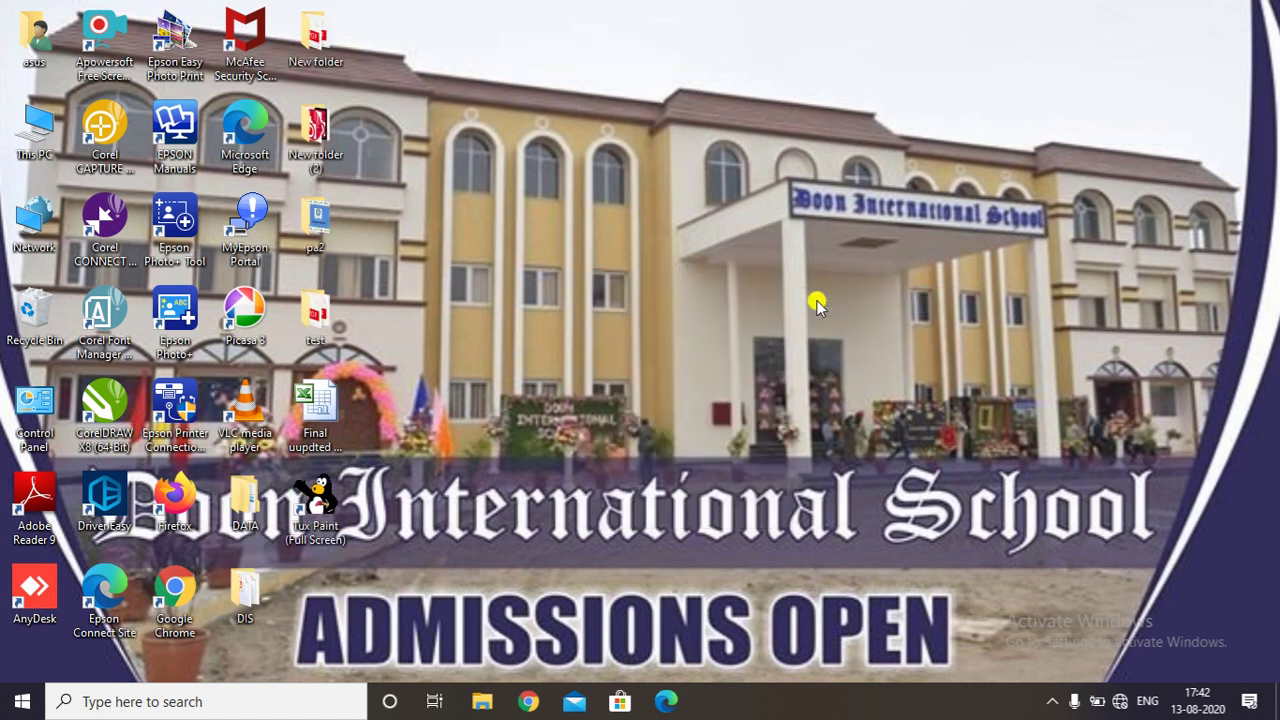
Step: Sort the desktop icons by size
{"action": "right_click", "coordinate": [817, 305]}
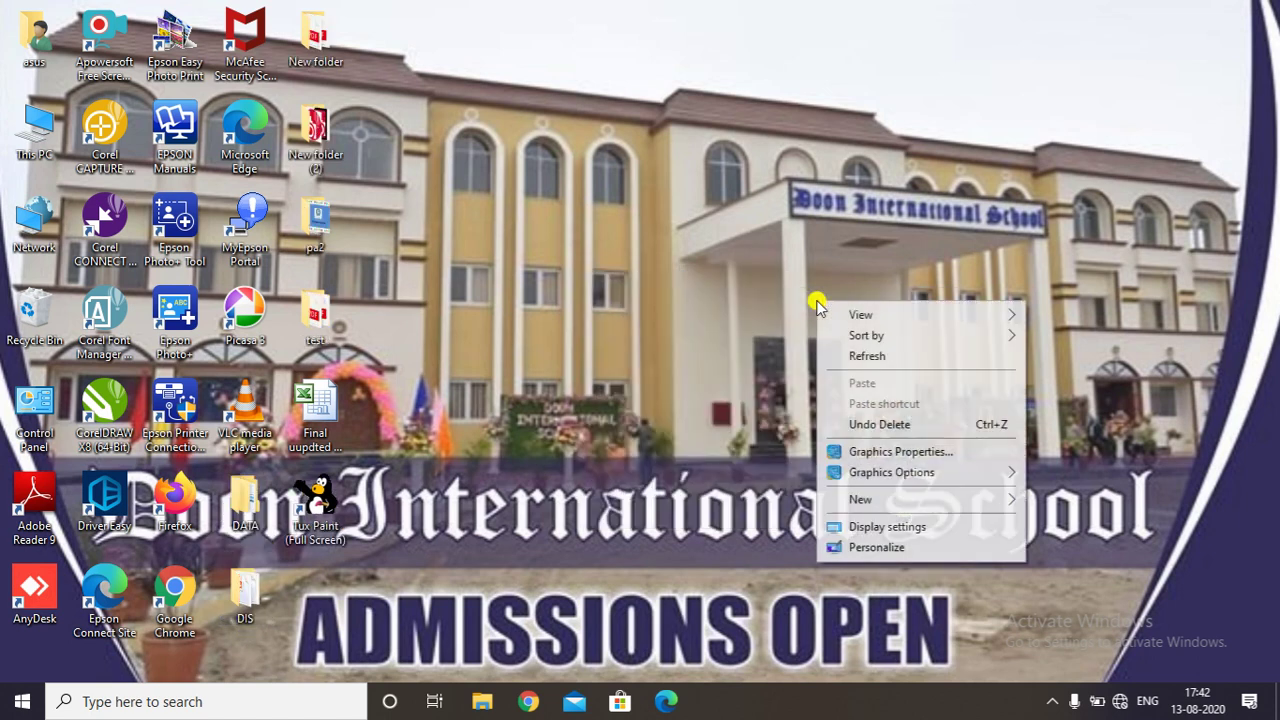
{"action": "mouse_move", "coordinate": [963, 338]}
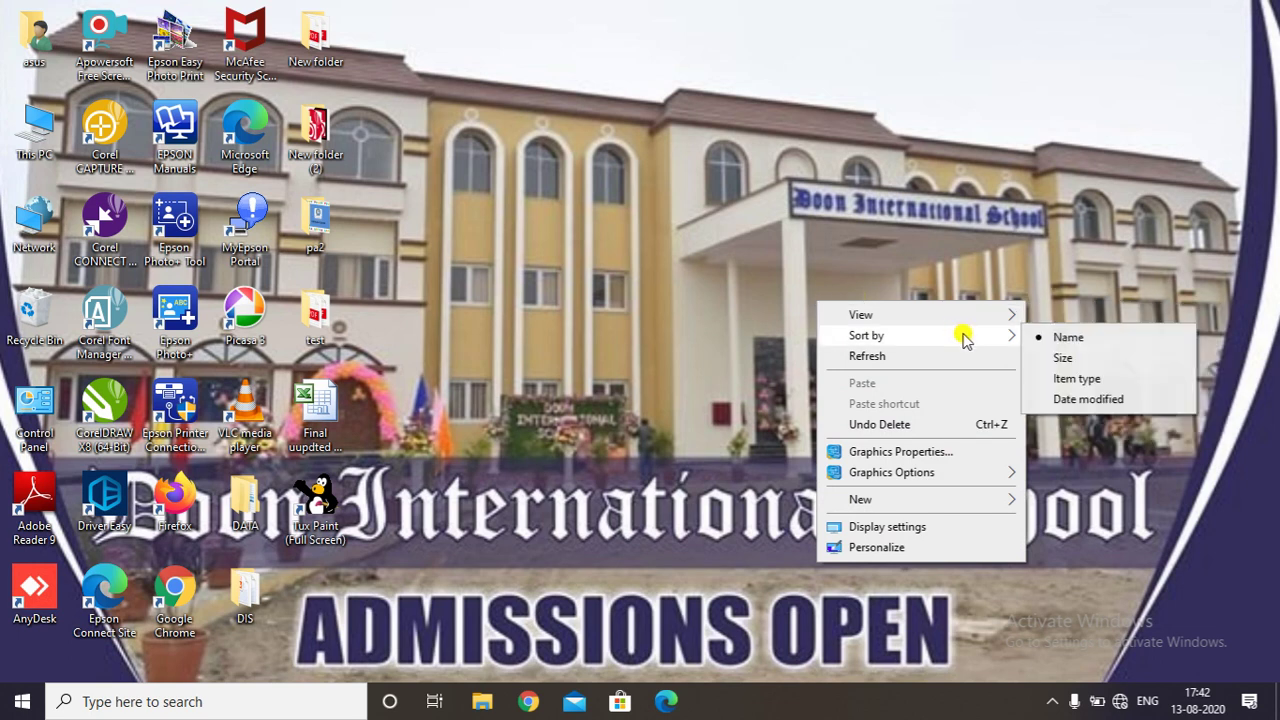
{"action": "left_click", "coordinate": [1060, 356]}
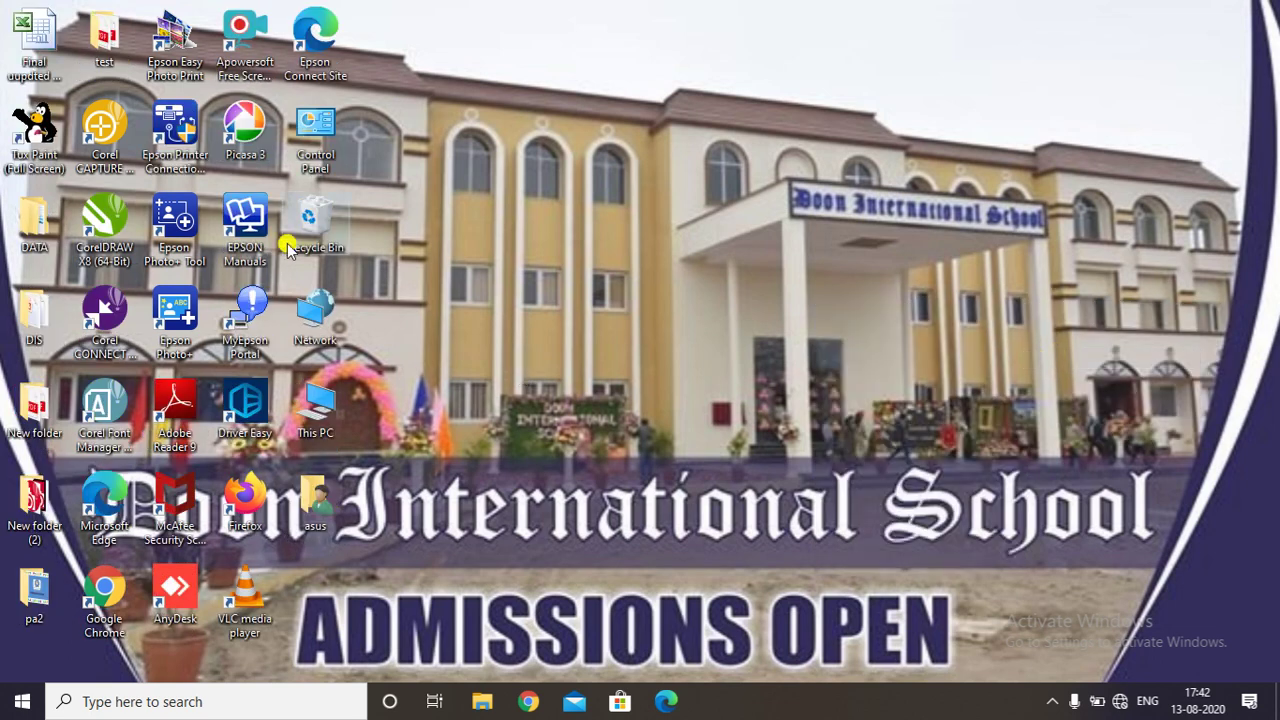
Step: Return the desktop icons to sorting by name
{"action": "right_click", "coordinate": [472, 235]}
{"action": "mouse_move", "coordinate": [609, 270]}
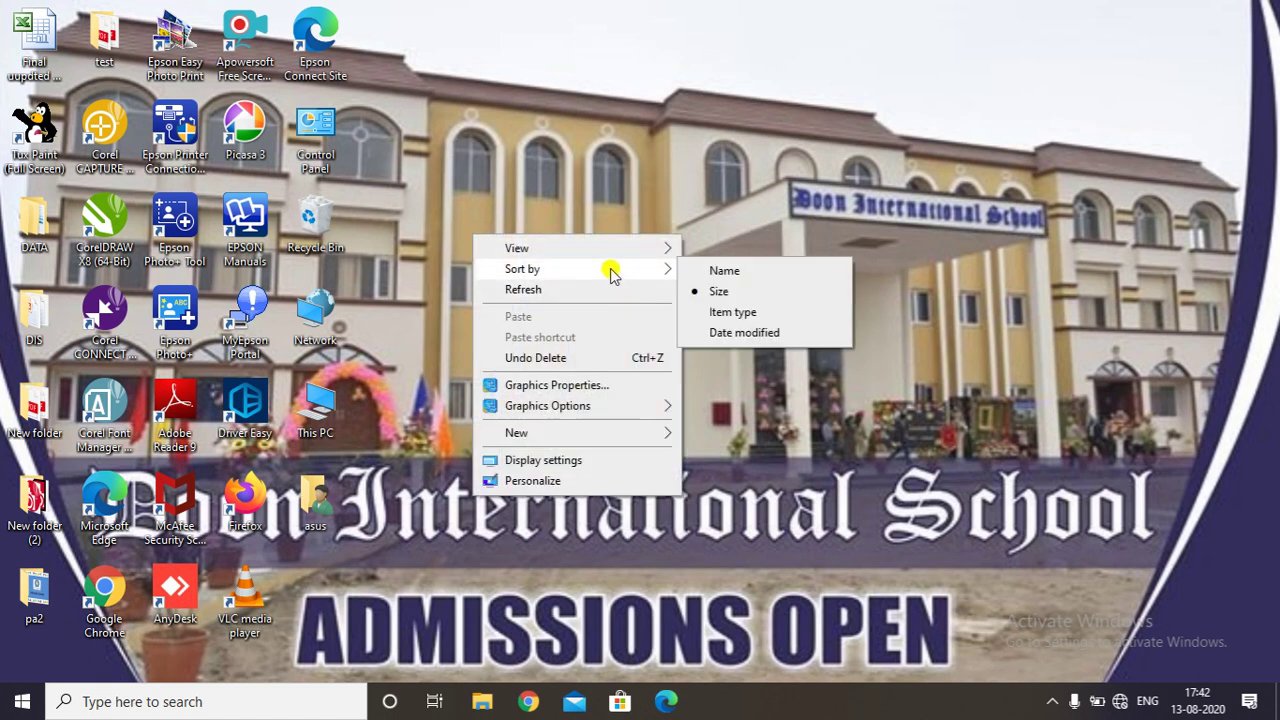
{"action": "left_click", "coordinate": [718, 271]}
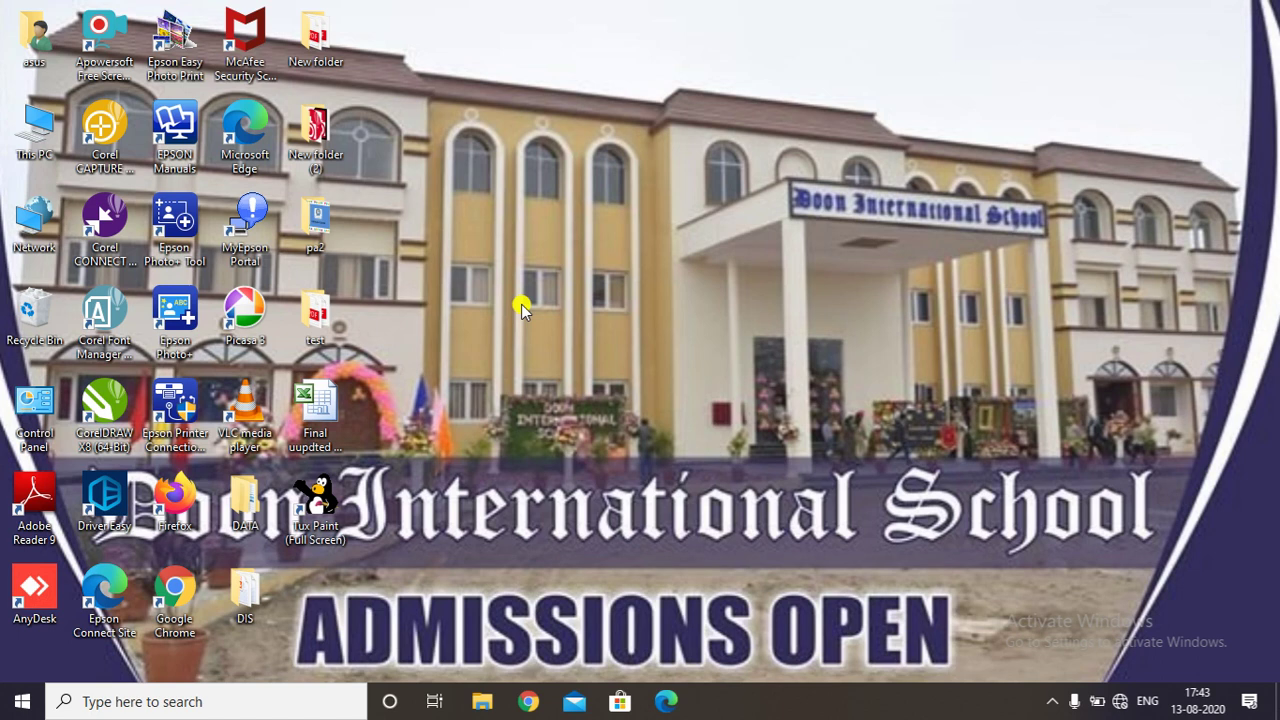
Step: Open the desktop's personalization settings to view the Background options, and close the settings window
{"action": "right_click", "coordinate": [521, 308]}
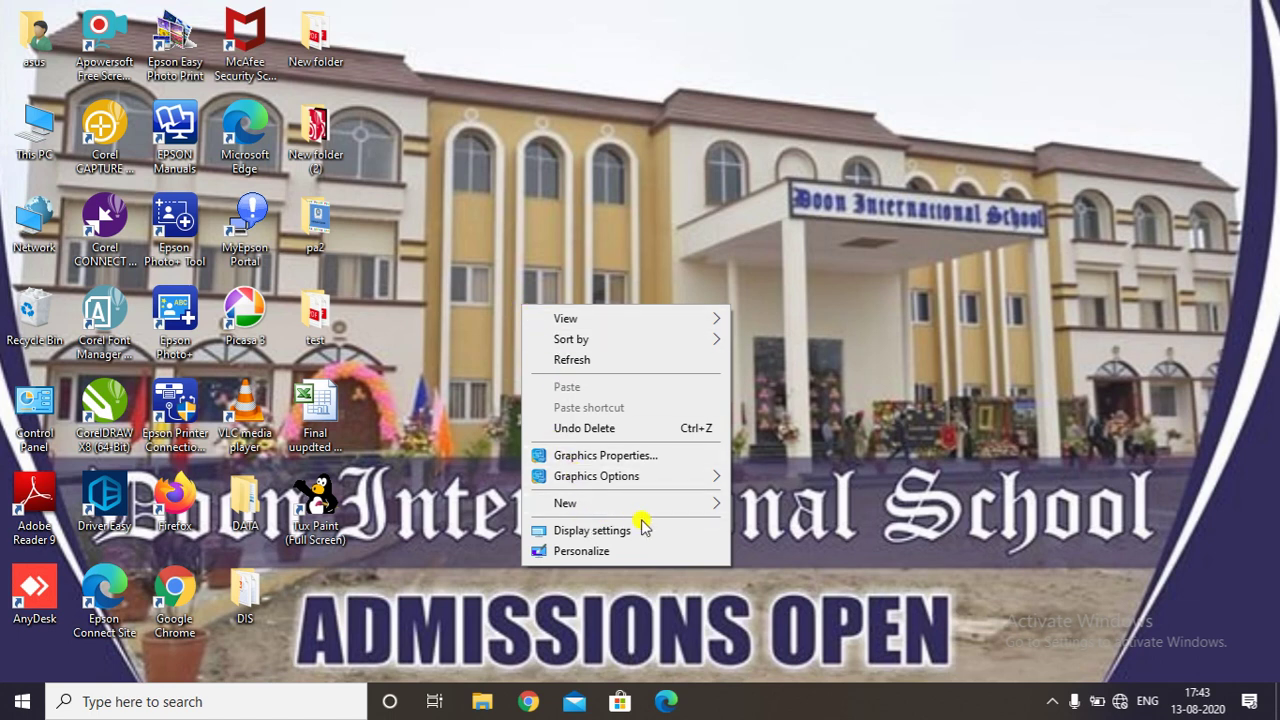
{"action": "left_click", "coordinate": [610, 551]}
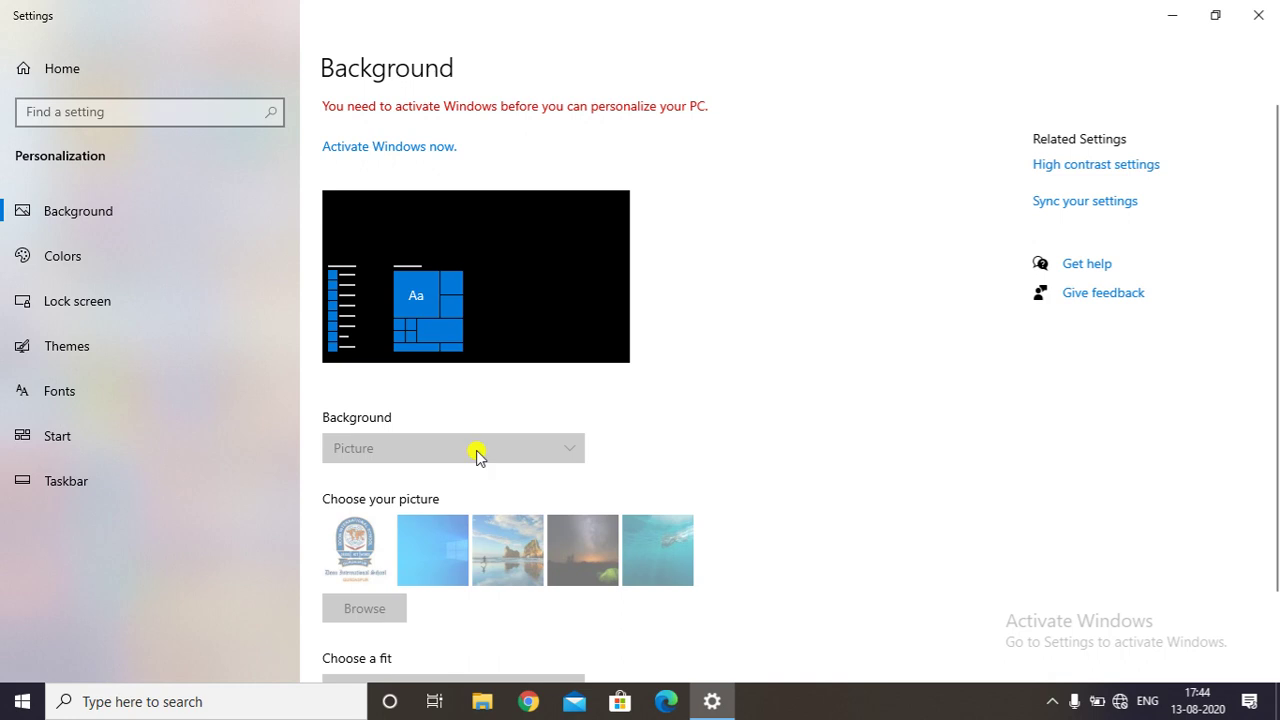
{"action": "left_click", "coordinate": [1264, 22]}
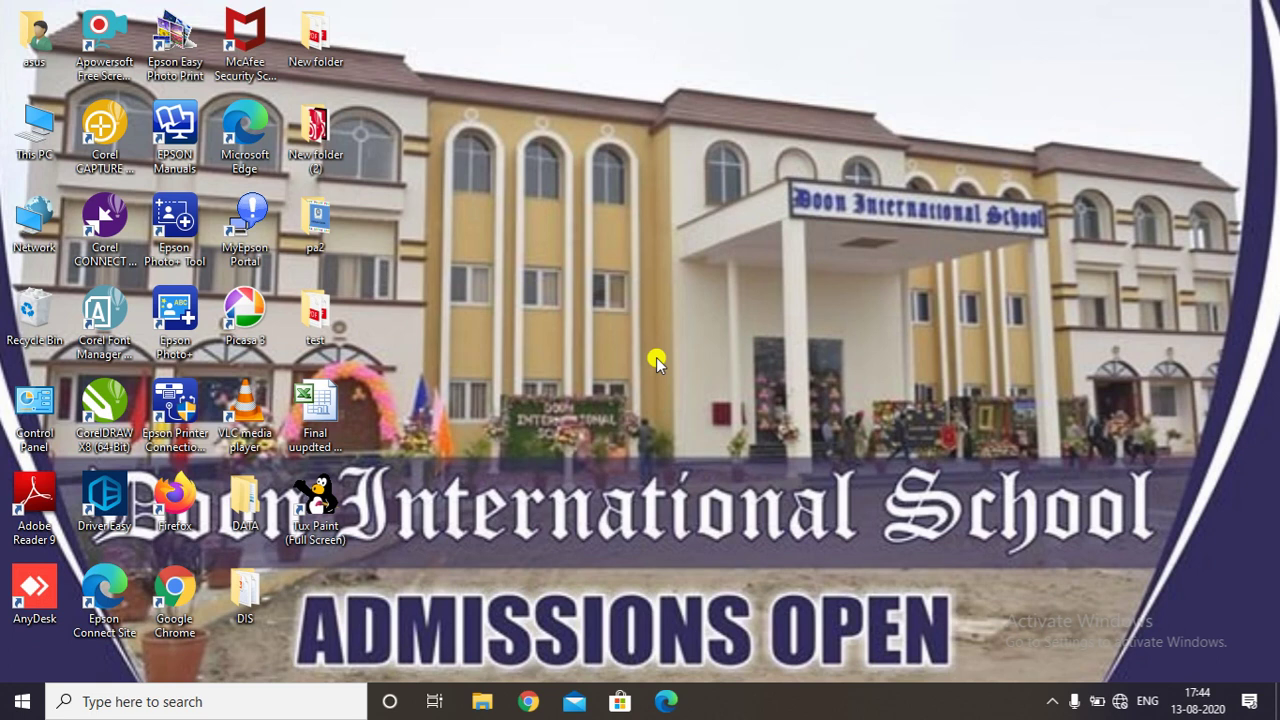
Step: Open the desktop's personalization settings, view the Lock screen options down to the screen saver settings link, and close the settings window
{"action": "right_click", "coordinate": [669, 280]}
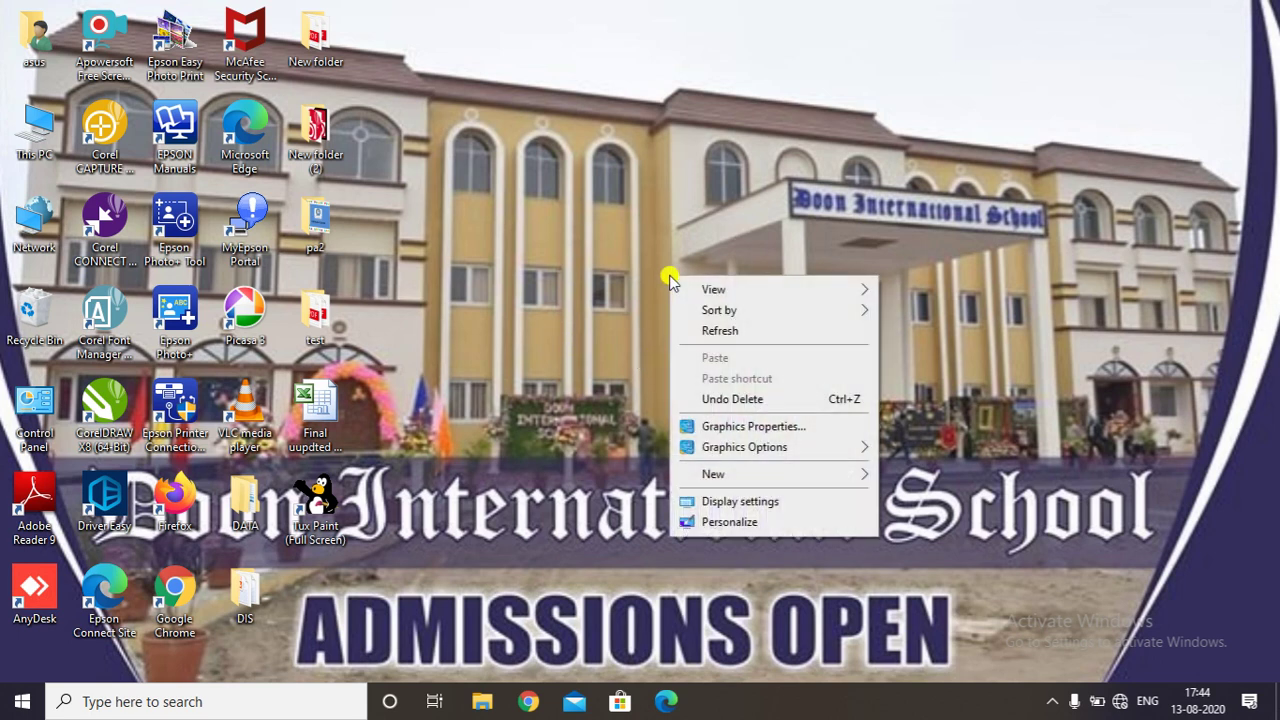
{"action": "left_click", "coordinate": [757, 529]}
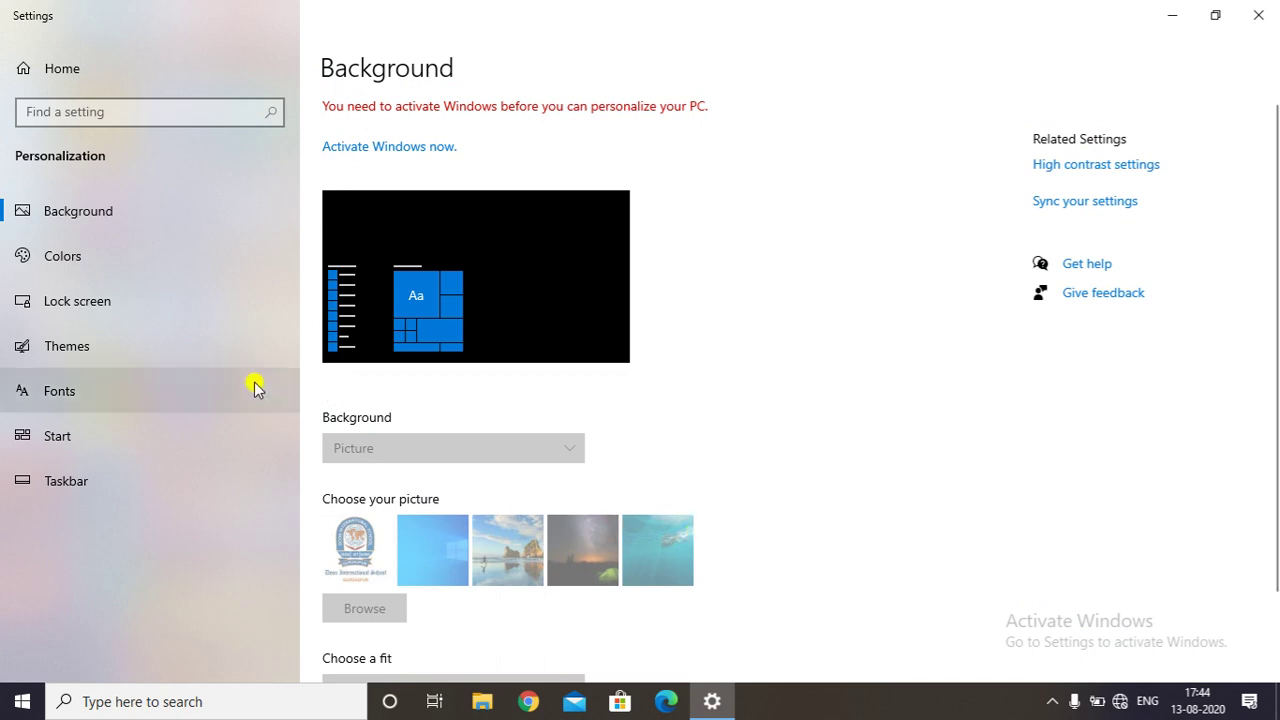
{"action": "left_click", "coordinate": [121, 313]}
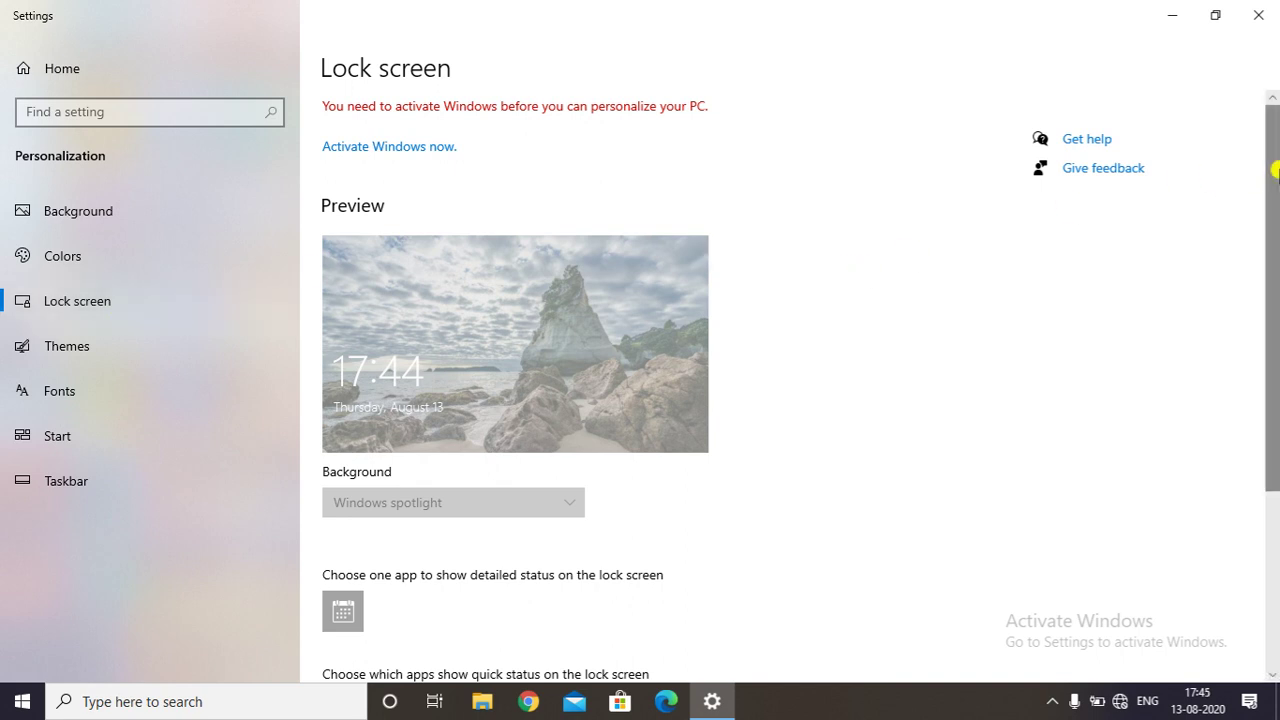
{"action": "left_click_drag", "start_coordinate": [1275, 170], "coordinate": [1275, 292]}
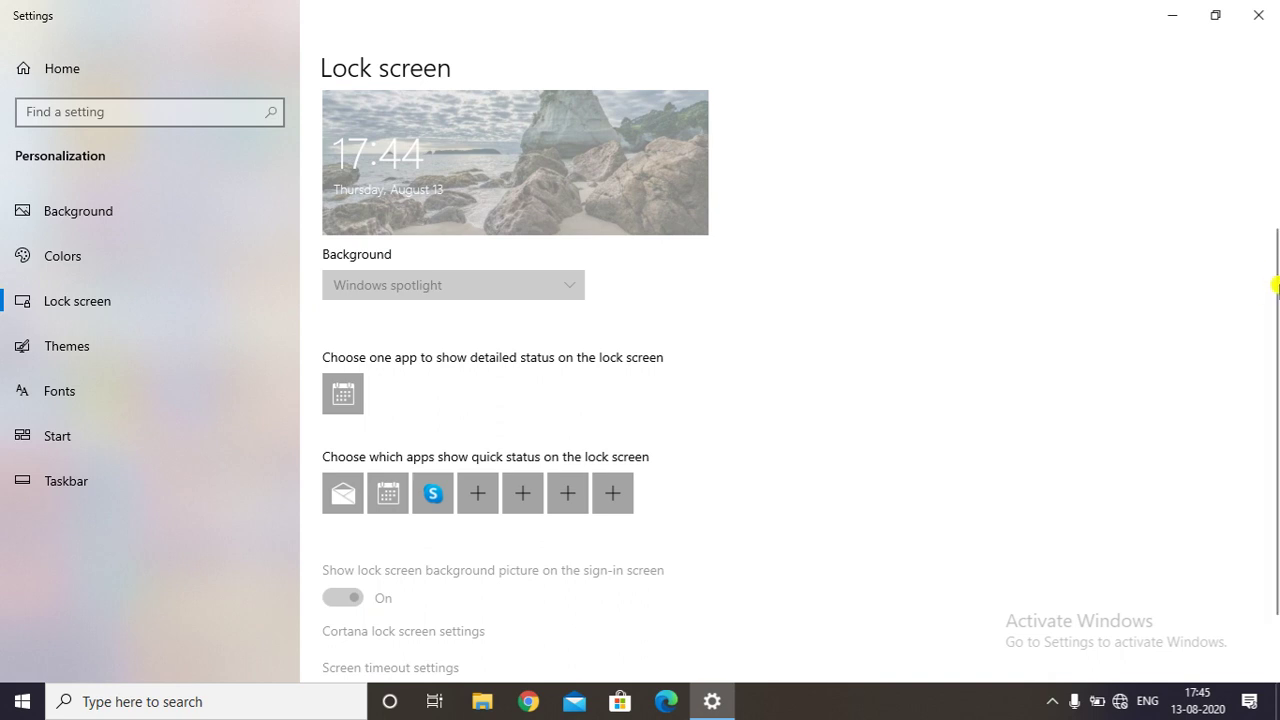
{"action": "scroll", "coordinate": [1274, 289], "scroll_direction": "down", "scroll_amount": 2}
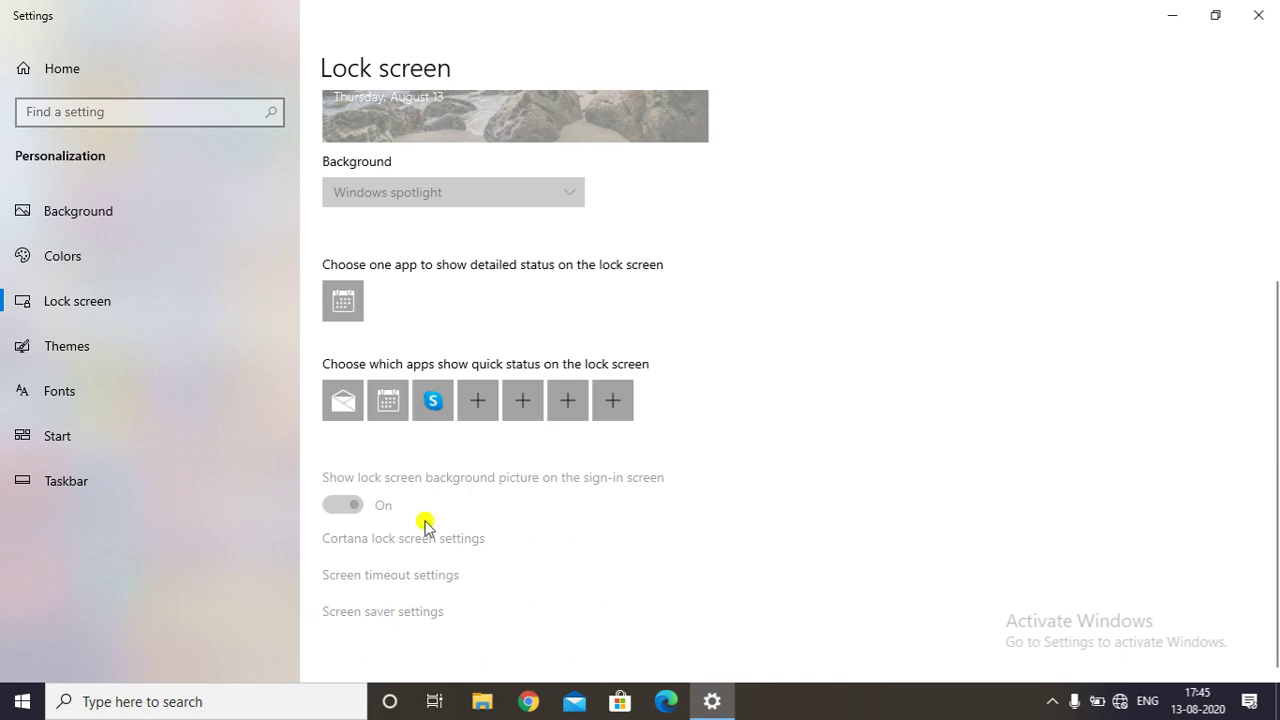
{"action": "left_click", "coordinate": [1258, 15]}
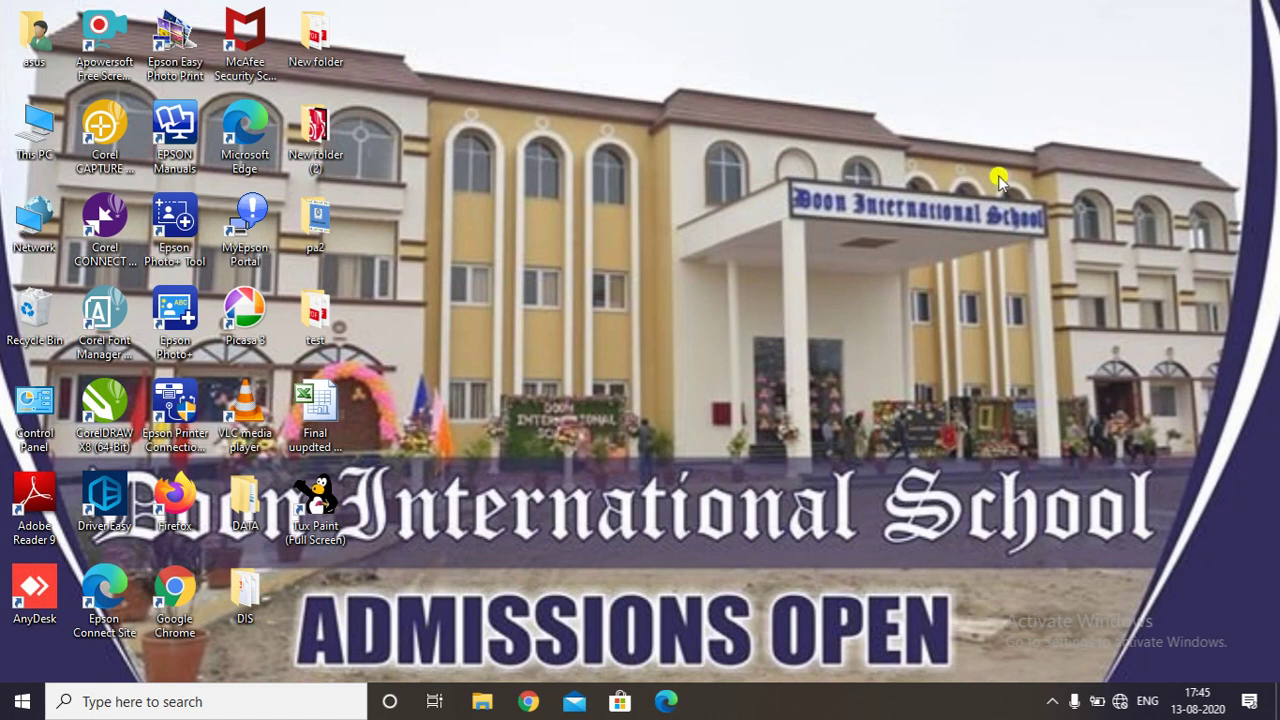
Step: Refresh the desktop
{"action": "right_click", "coordinate": [820, 253]}
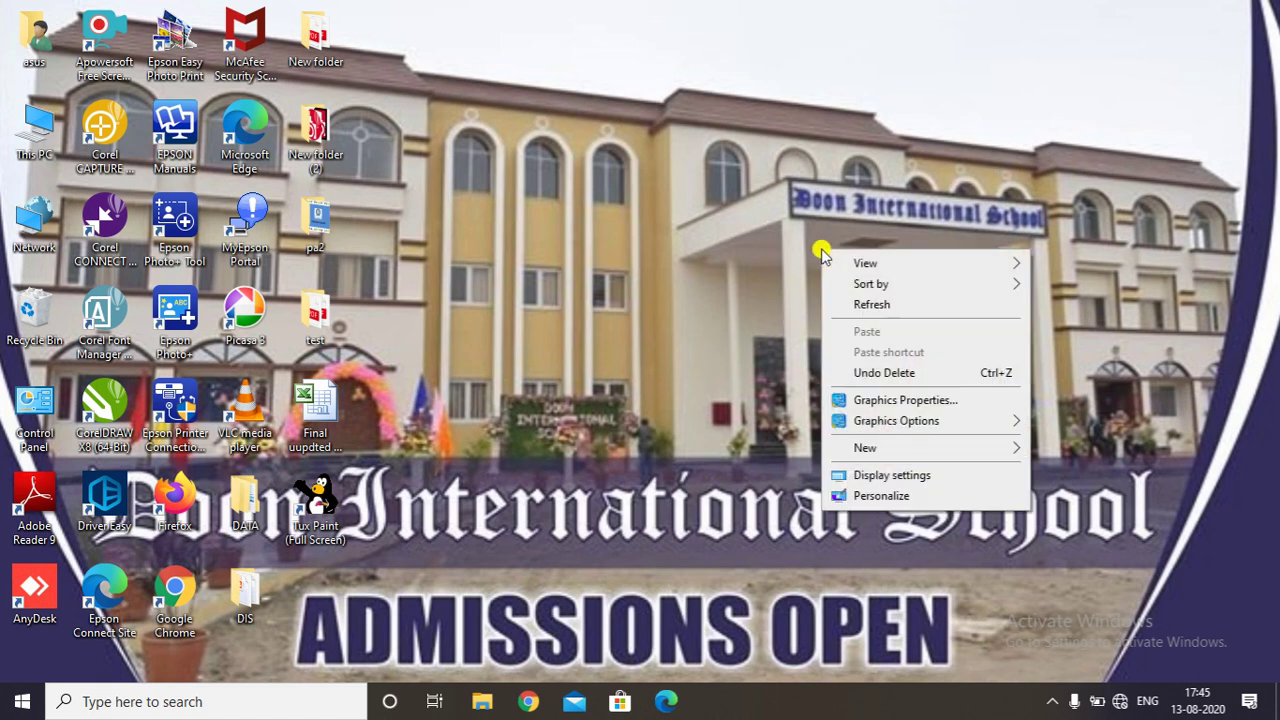
{"action": "left_click", "coordinate": [888, 303]}
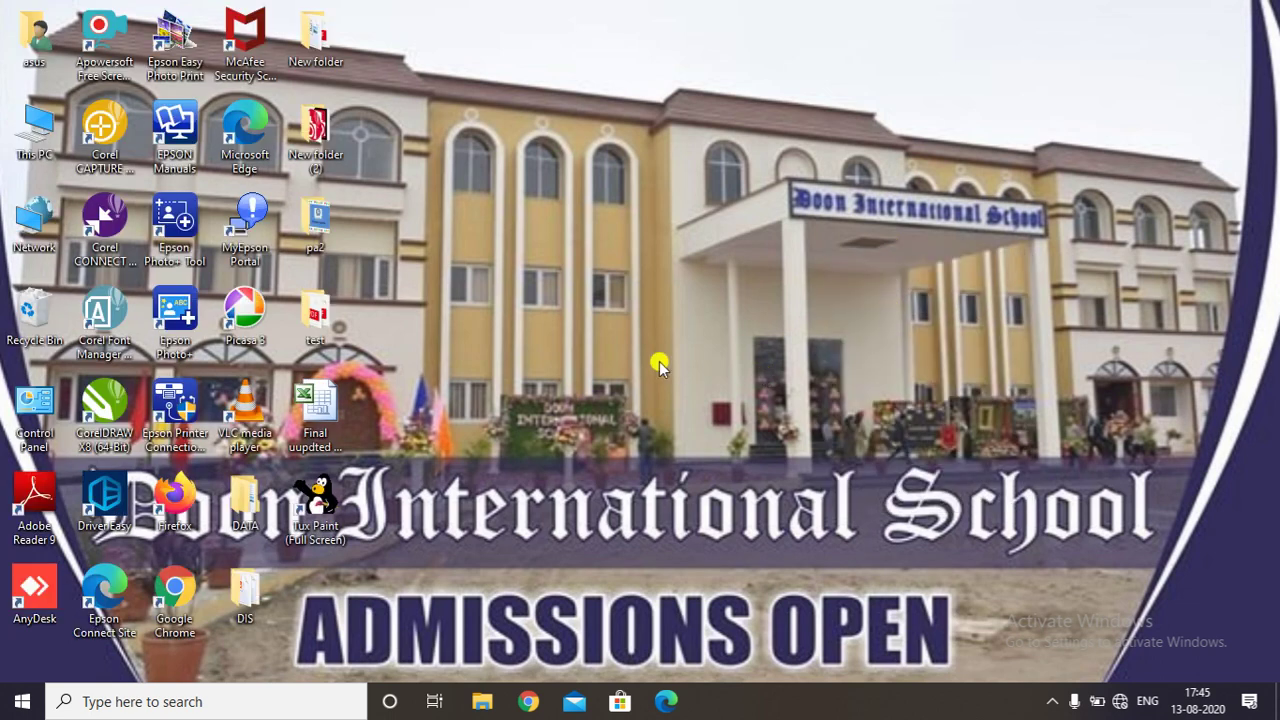